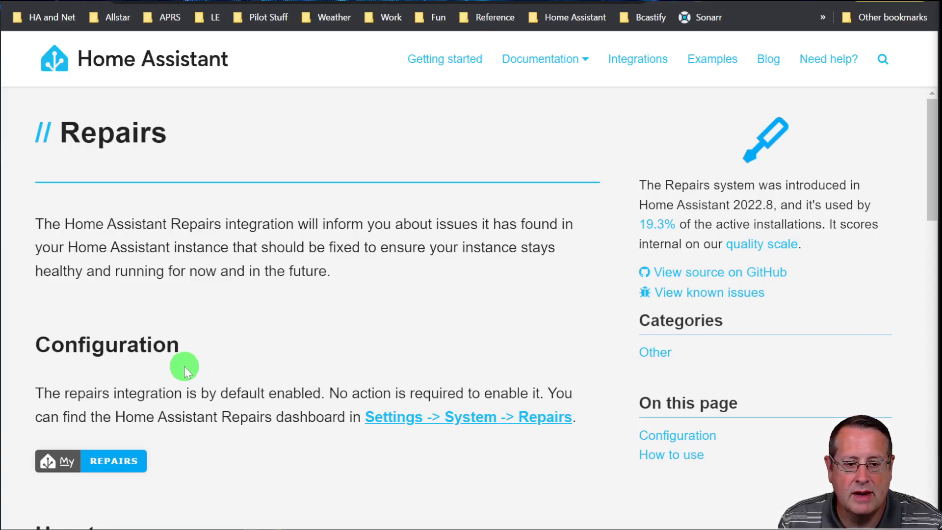
# Step: Read the Repairs integration documentation from the configuration section through the instructions on how to use it
pyautogui.scroll(-1, 176, 373)
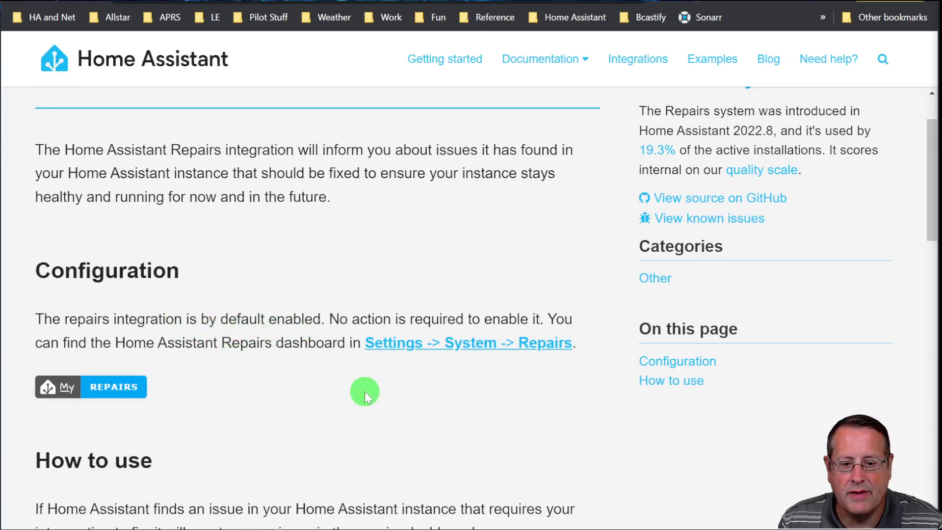
pyautogui.scroll(-2, 365, 392)
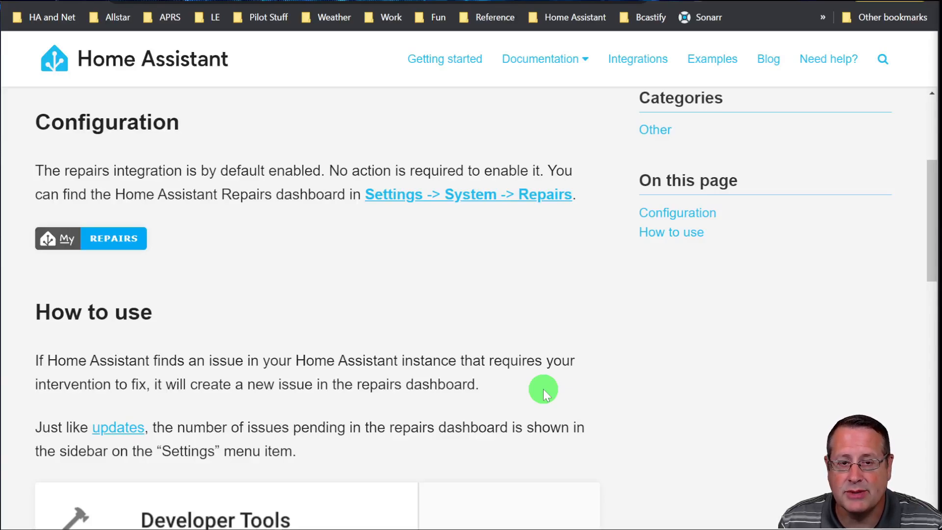
pyautogui.scroll(-2, 123, 295)
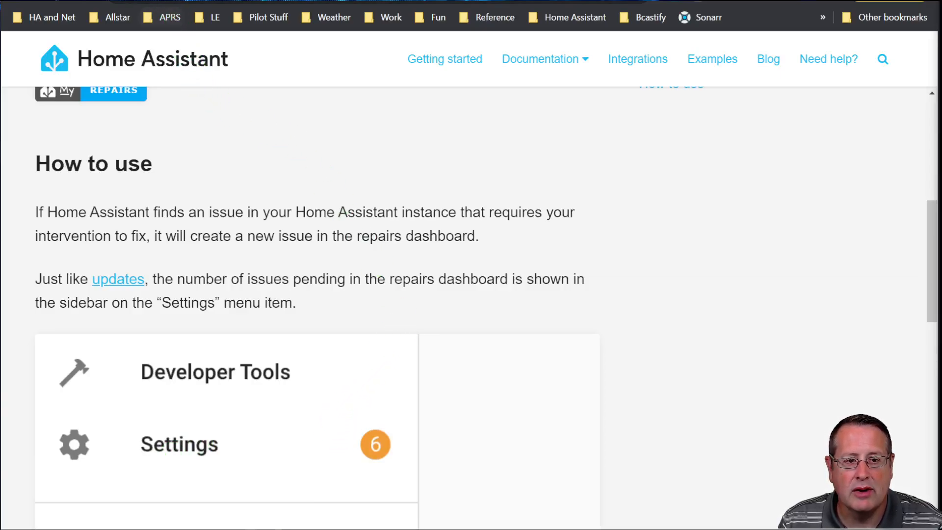
# Step: Switch to the Home Assistant dashboard and open its Settings page
pyautogui.click(158, 1)
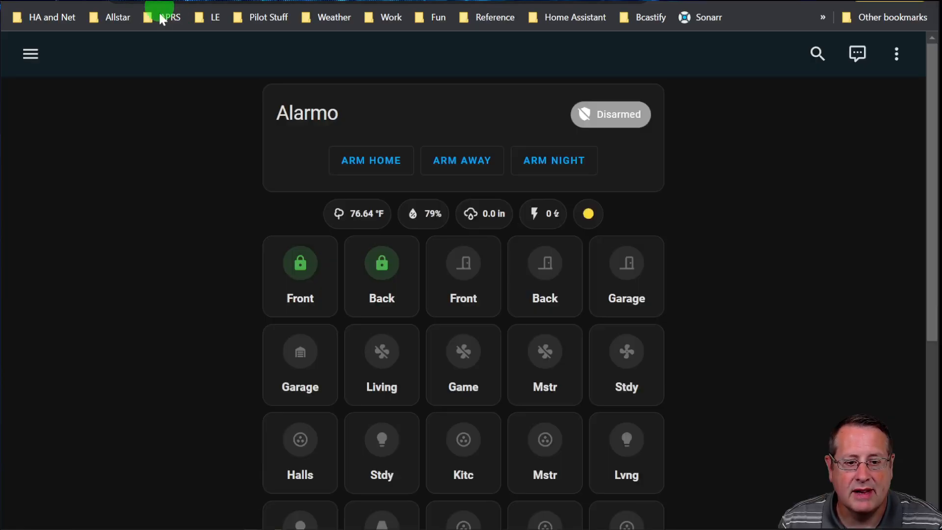
pyautogui.click(30, 55)
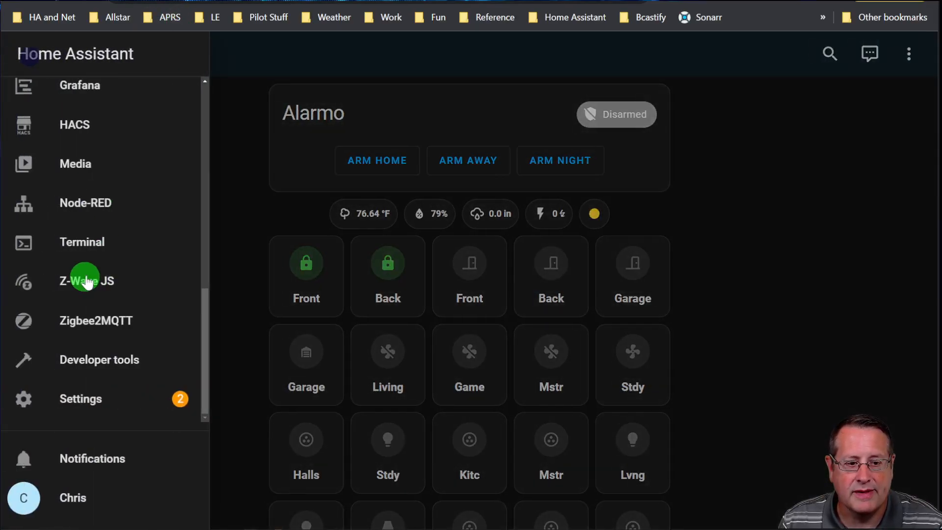
pyautogui.click(95, 407)
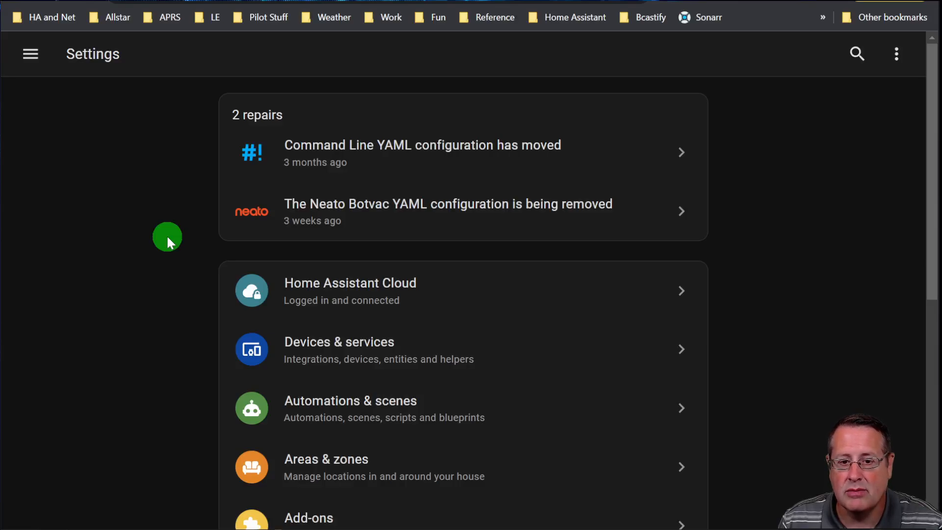
# Step: View the details of the Command Line YAML and Neato Botvac YAML repairs, closing each one after reading
pyautogui.click(428, 155)
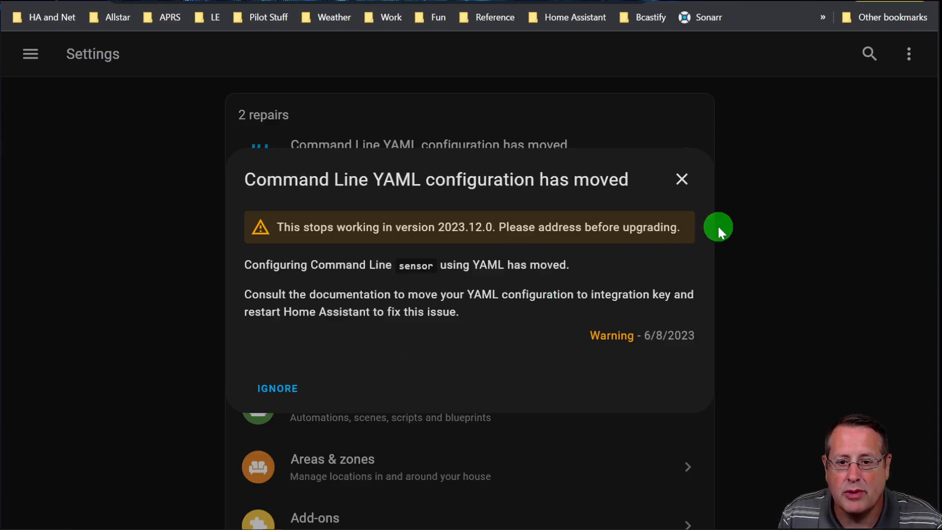
pyautogui.click(686, 182)
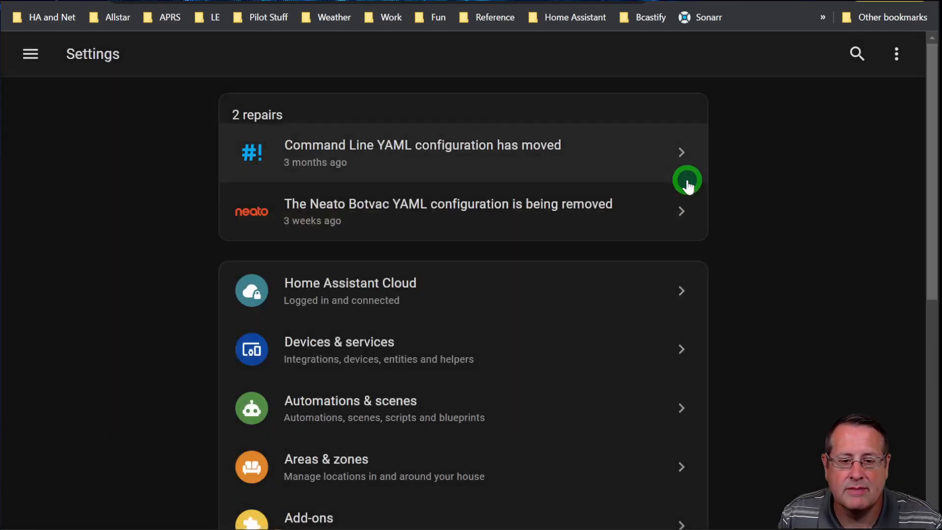
pyautogui.click(366, 218)
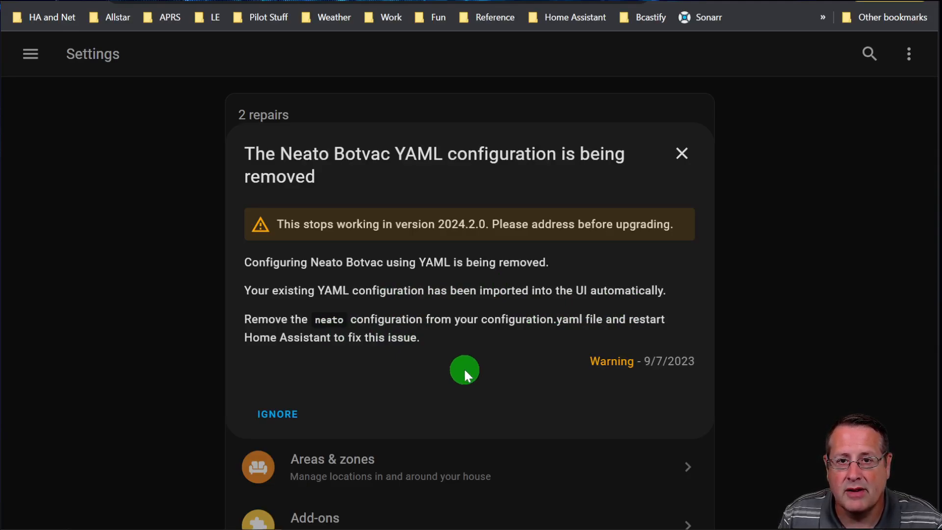
pyautogui.click(682, 153)
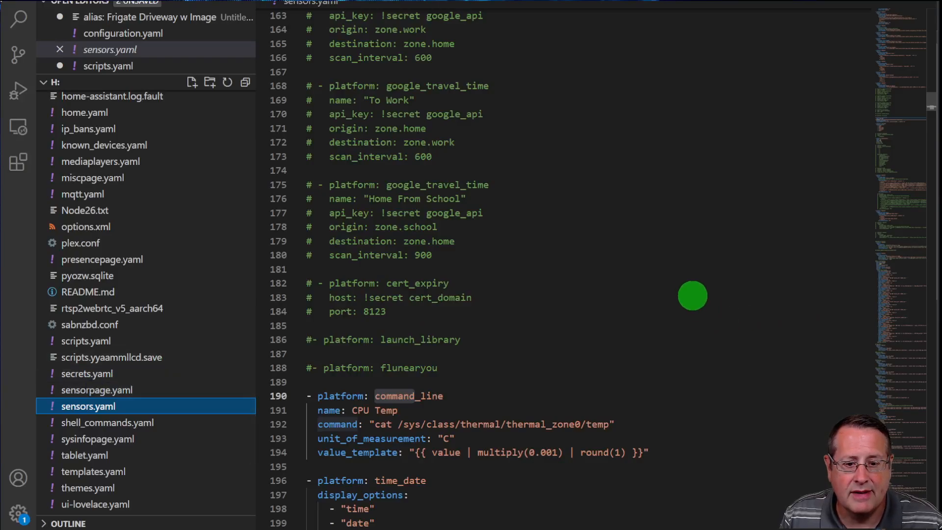
# Step: Examine the command_line CPU Temp sensor and surrounding platforms in sensors.yaml in Visual Studio Code, checking against the Command Line repair in Home Assistant
pyautogui.scroll(-5, 692, 295)
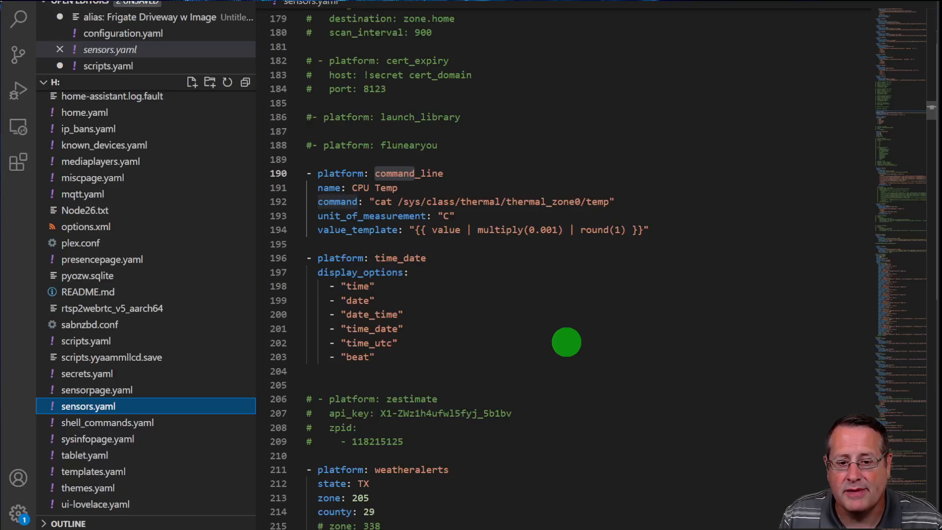
pyautogui.hotkey('alt', 'Tab')
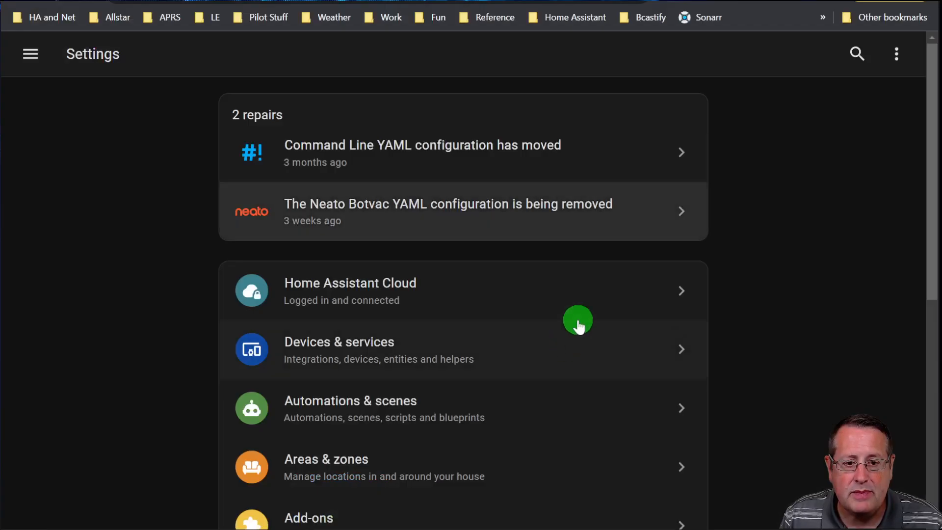
pyautogui.click(497, 145)
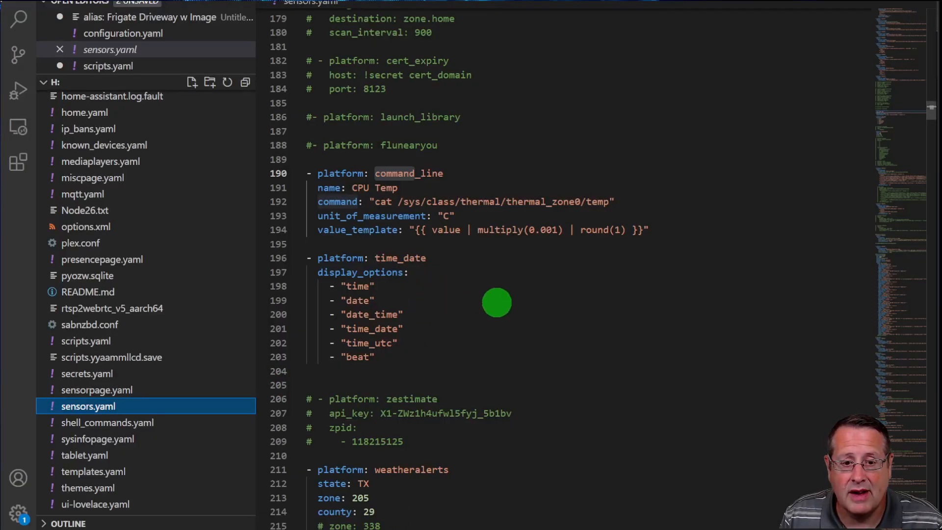
pyautogui.scroll(15, 497, 303)
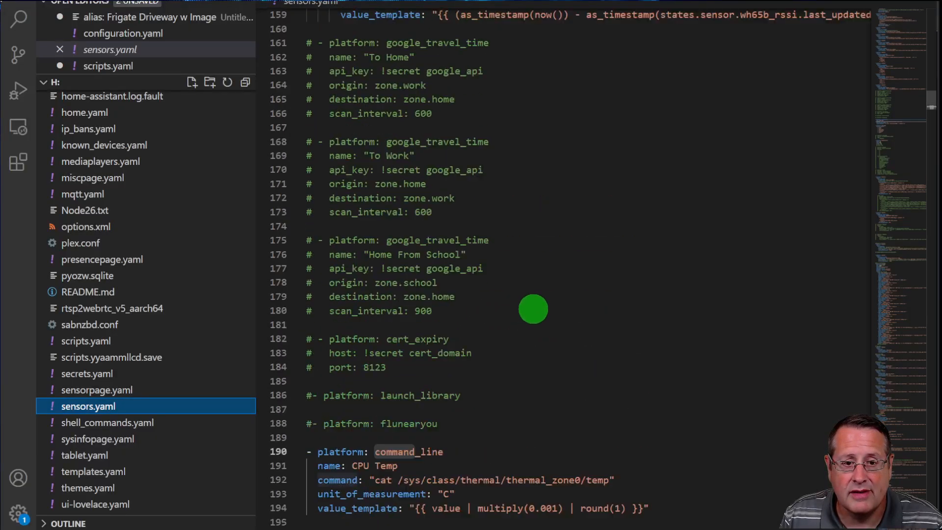
pyautogui.scroll(4, 422, 216)
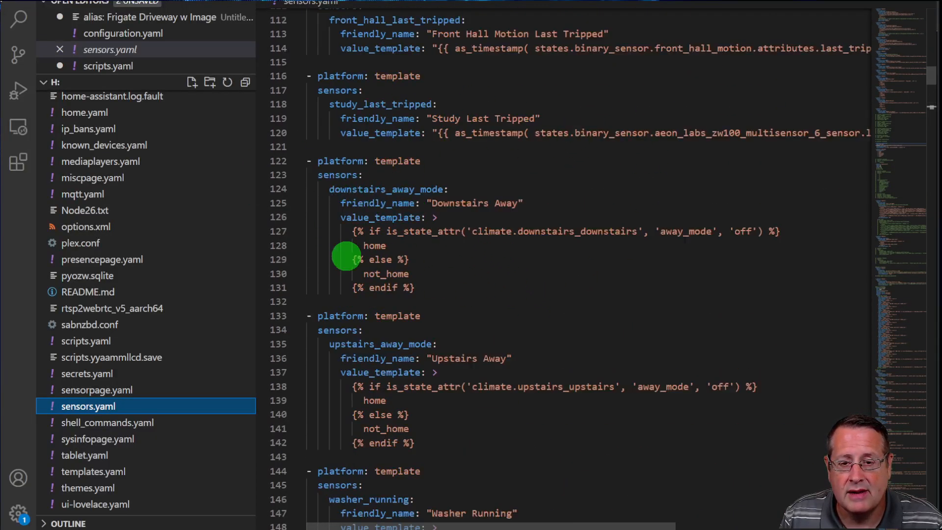
pyautogui.scroll(-17, 432, 238)
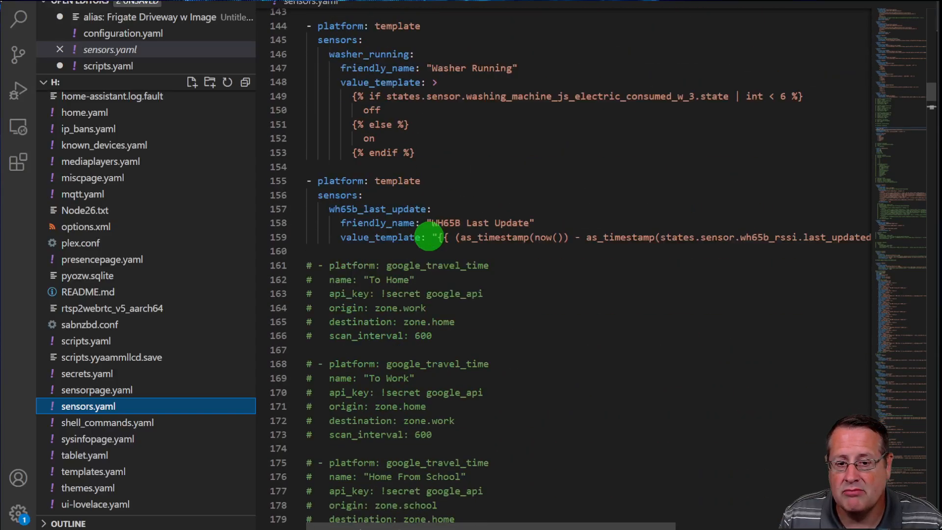
pyautogui.scroll(-4, 436, 240)
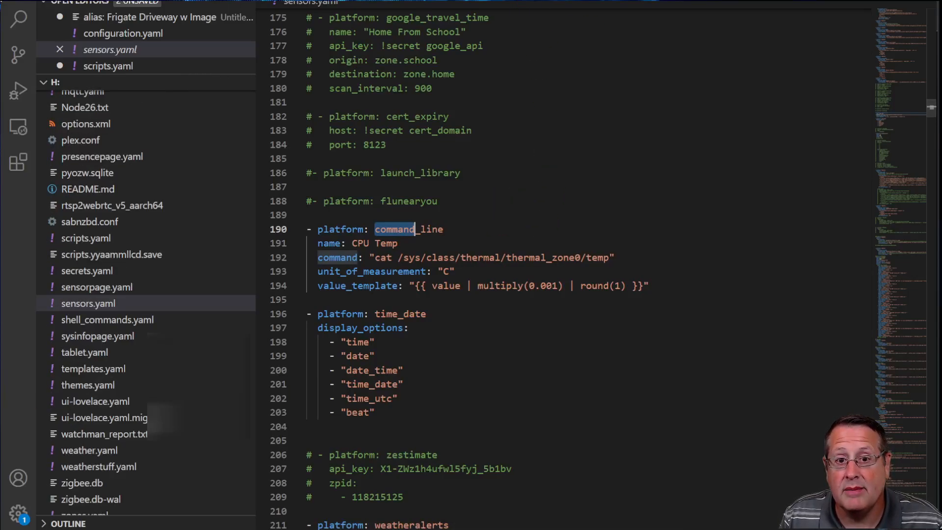
# Step: Add the line "command_line: !include command_line.yaml" below the mqtt include in configuration.yaml and save the file
pyautogui.hotkey('ctrl', 'pageup')
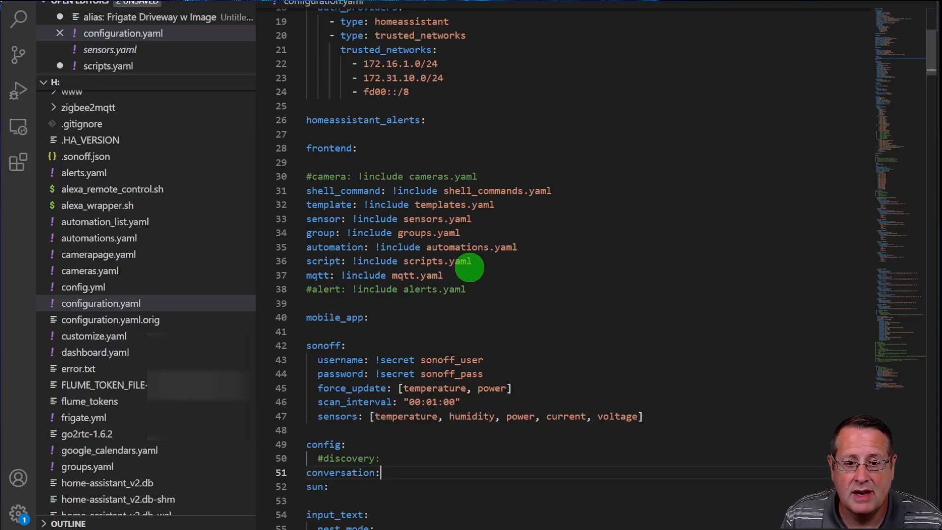
pyautogui.click(444, 276)
pyautogui.press('Return')
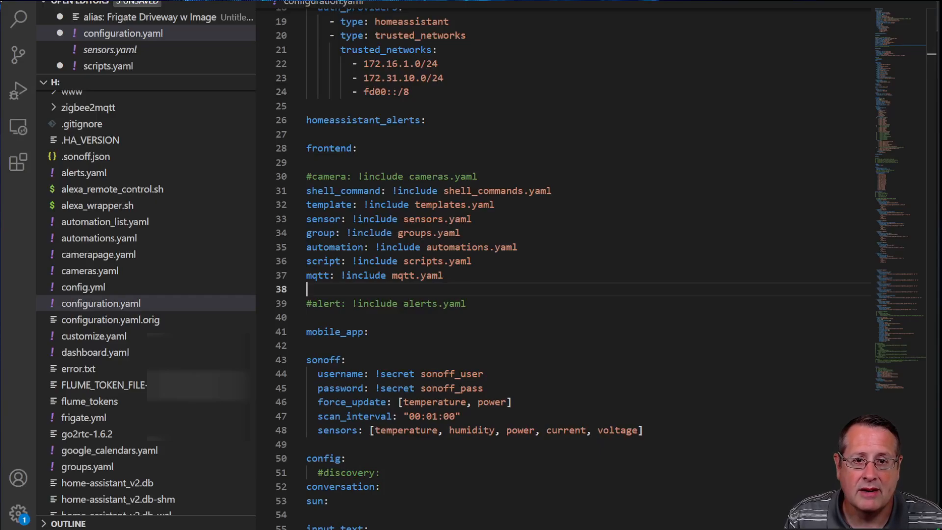
pyautogui.write('comman')
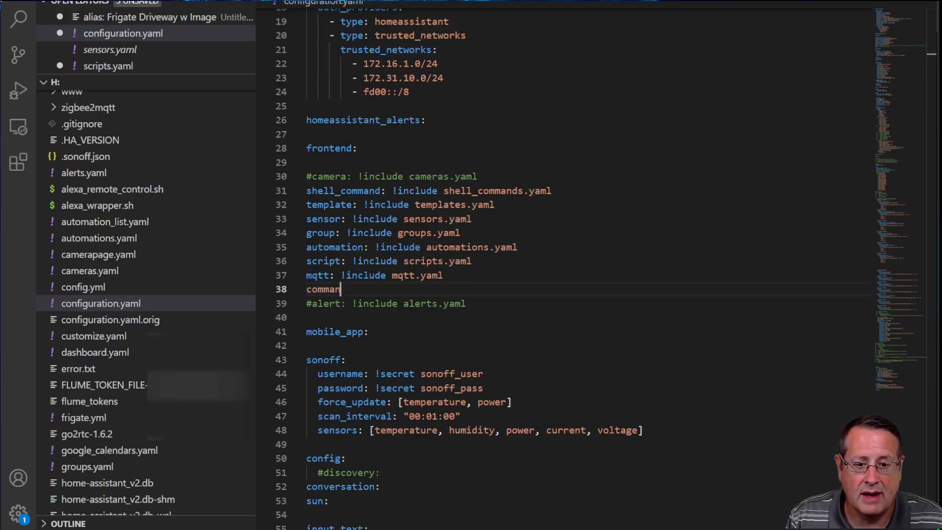
pyautogui.write('d_line:')
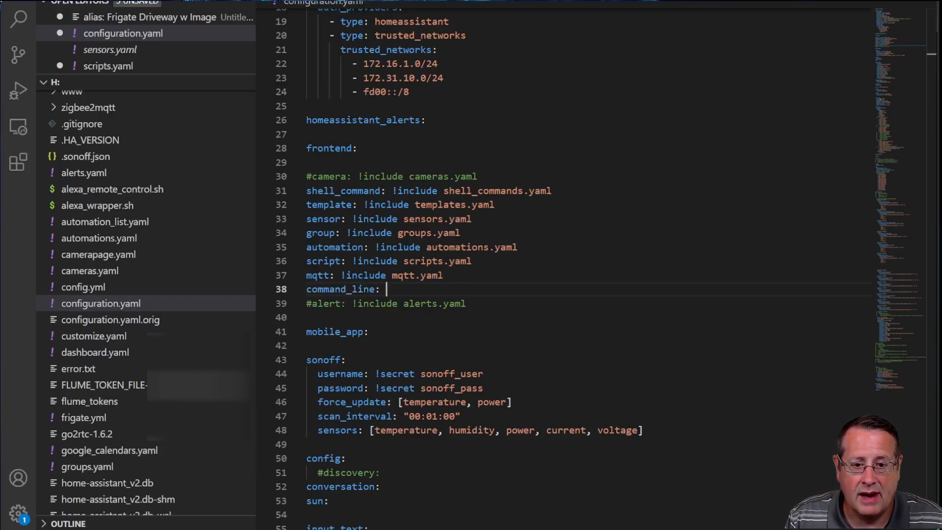
pyautogui.write(' !inl')
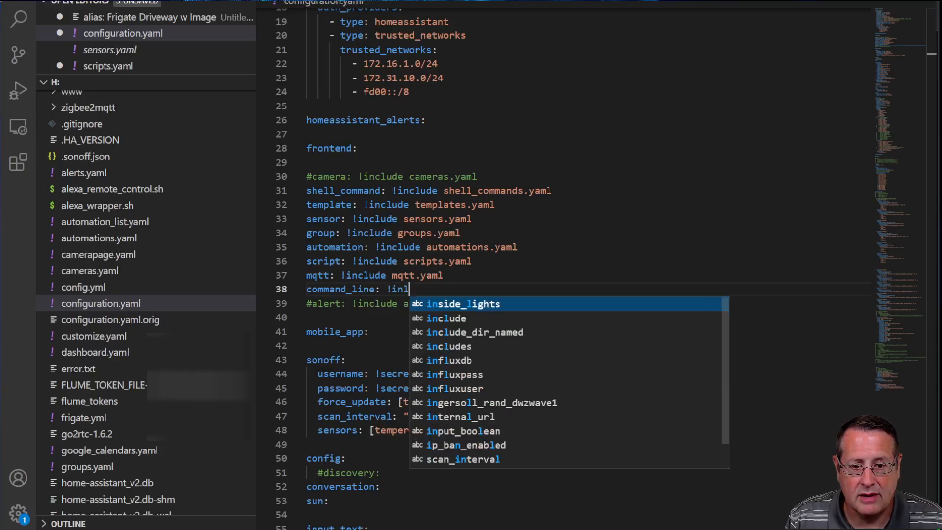
pyautogui.press('BackSpace')
pyautogui.write('clude ')
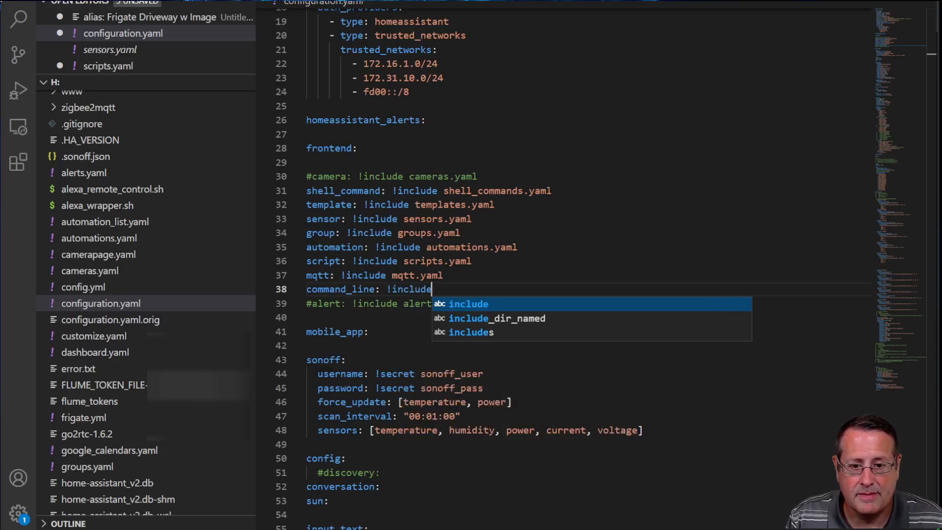
pyautogui.write('com')
pyautogui.write('mand_line')
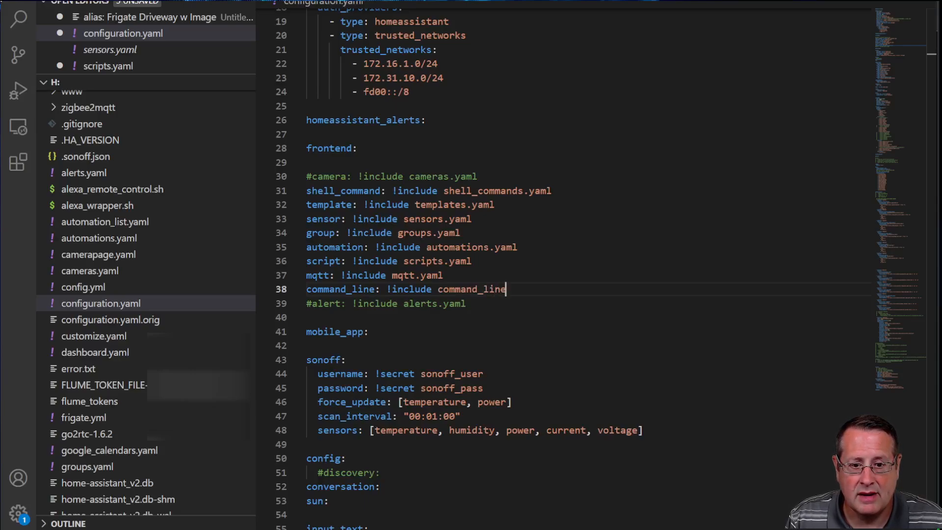
pyautogui.write('.yaml')
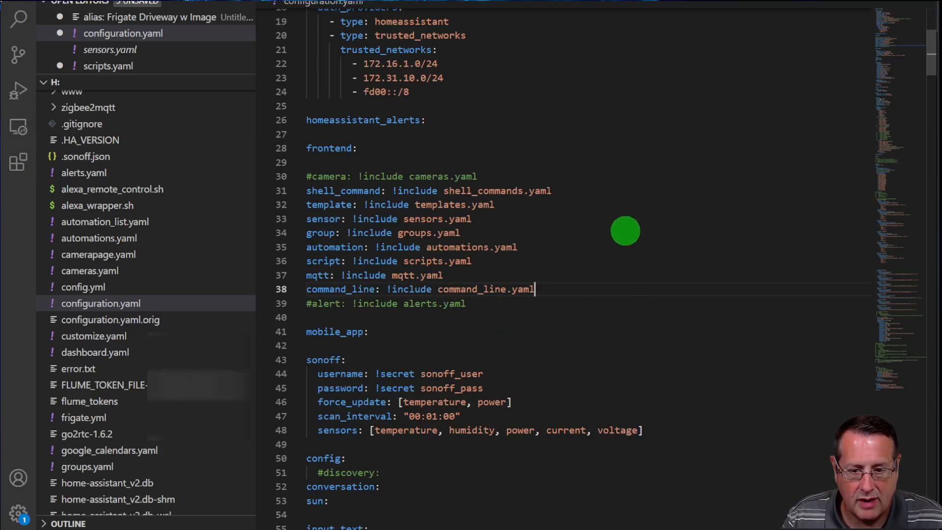
pyautogui.hotkey('ctrl', 's')
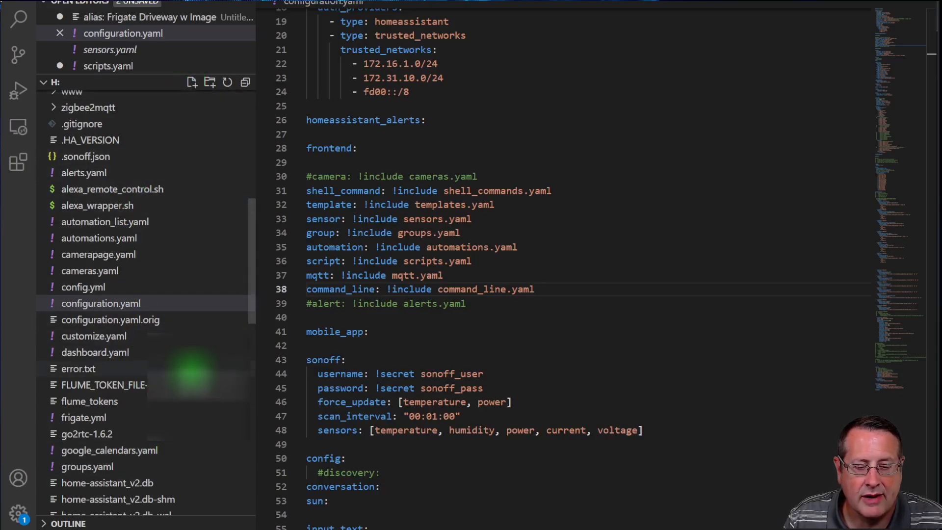
# Step: Create a new file named command_line.yaml in the configuration folder
pyautogui.click(190, 83)
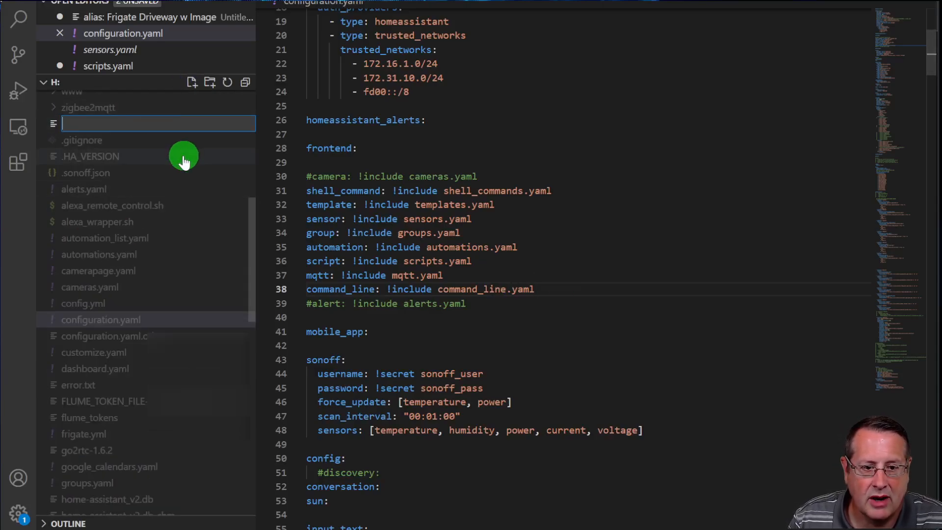
pyautogui.write('command')
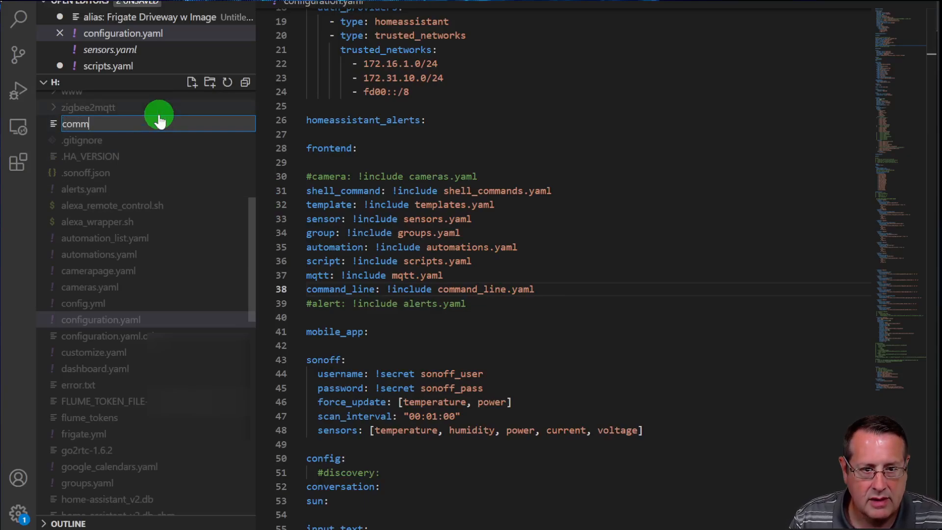
pyautogui.write('_line.yaml')
pyautogui.press('Return')
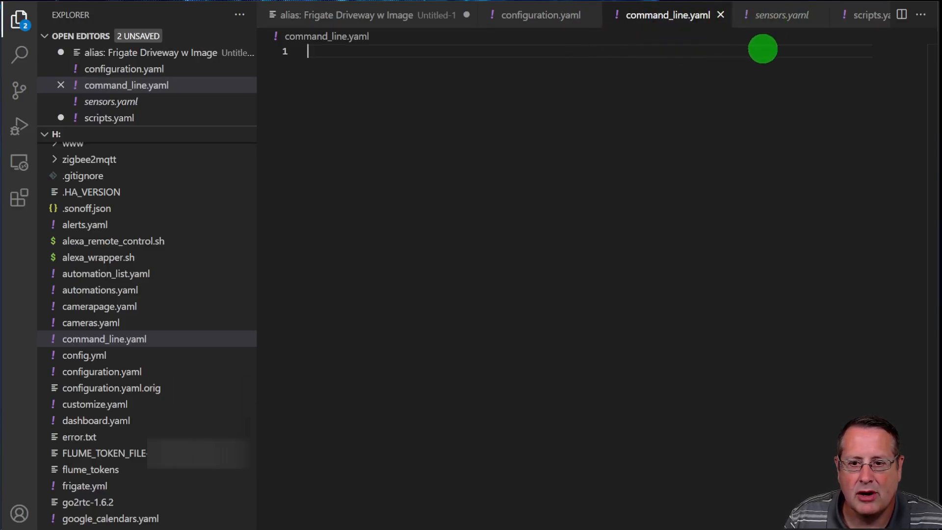
# Step: Copy the command_line CPU Temp sensor block from sensors.yaml into the empty command_line.yaml
pyautogui.click(775, 16)
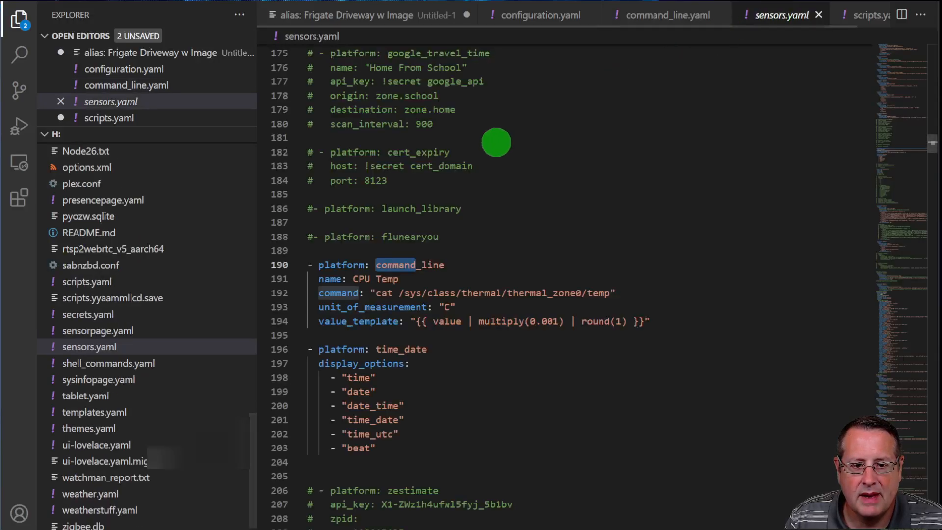
pyautogui.moveTo(386, 449); pyautogui.dragTo(300, 267)
pyautogui.hotkey('ctrl', 'c')
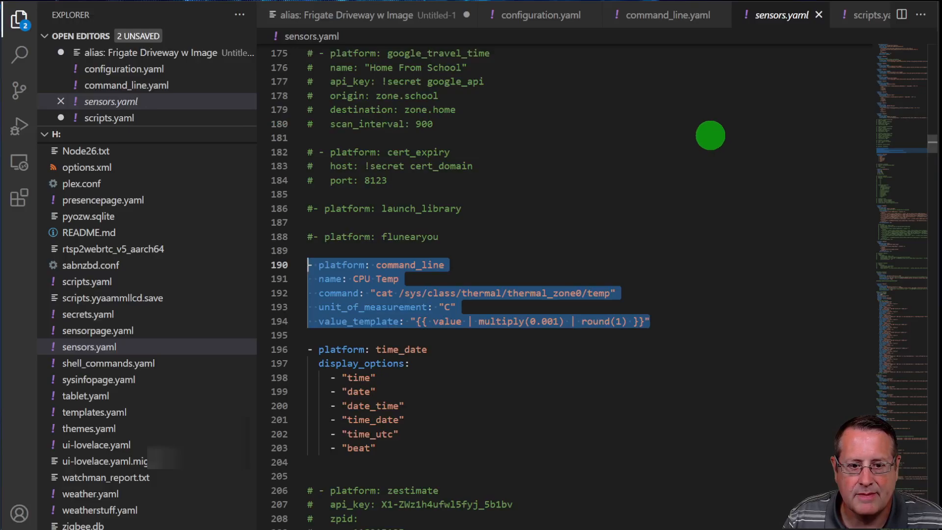
pyautogui.click(660, 16)
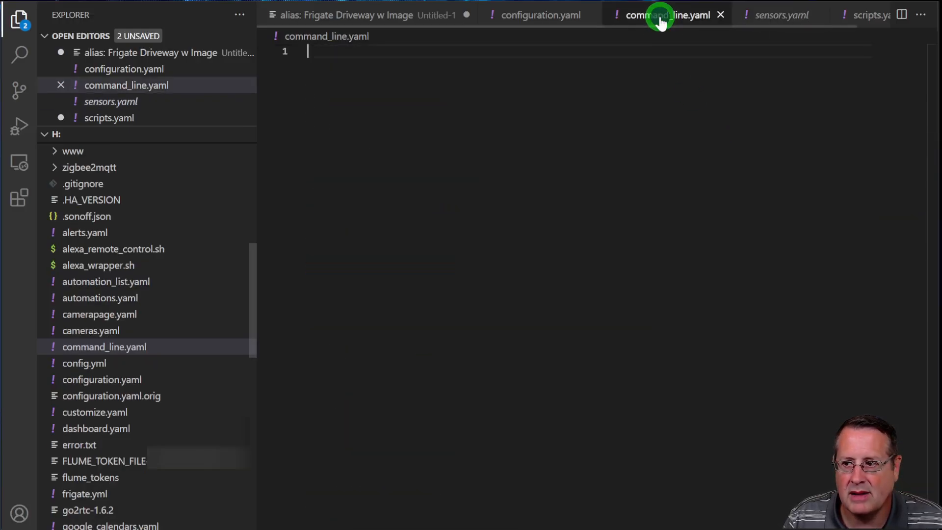
pyautogui.hotkey('ctrl', 'v')
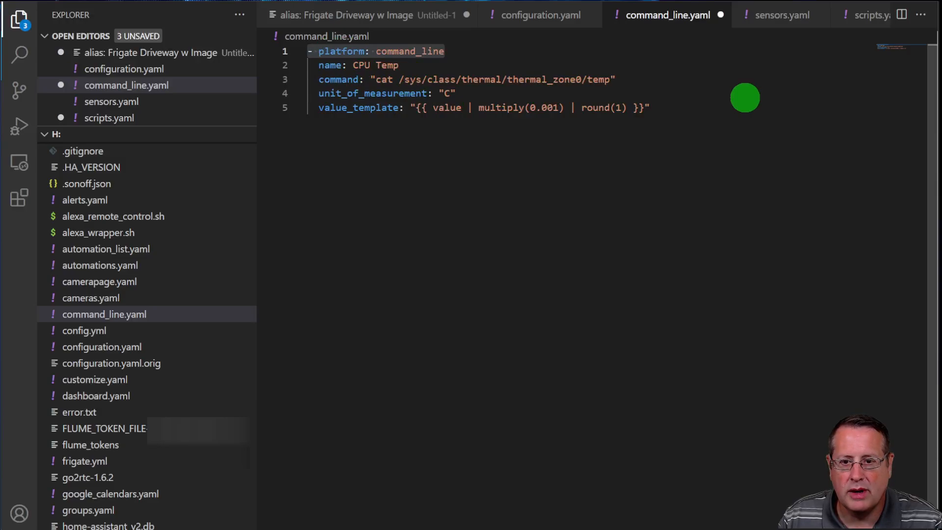
# Step: Insert the line "command_line:" directly above the CPU Temp sensor block in sensors.yaml
pyautogui.click(534, 26)
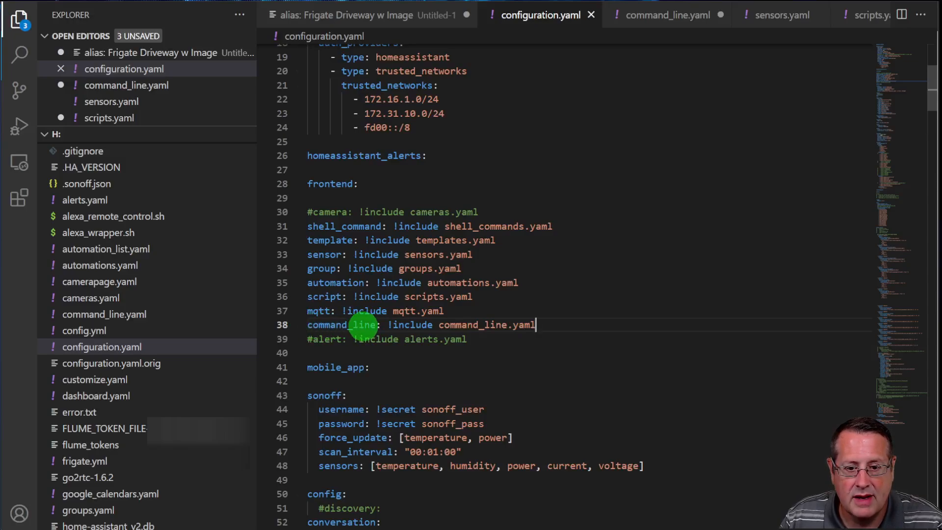
pyautogui.click(746, 28)
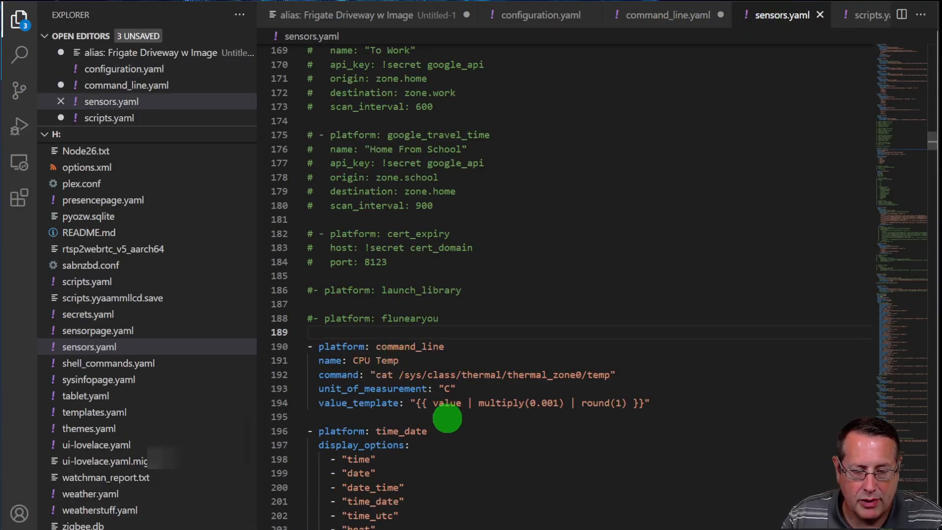
pyautogui.press('Return')
pyautogui.write('comman')
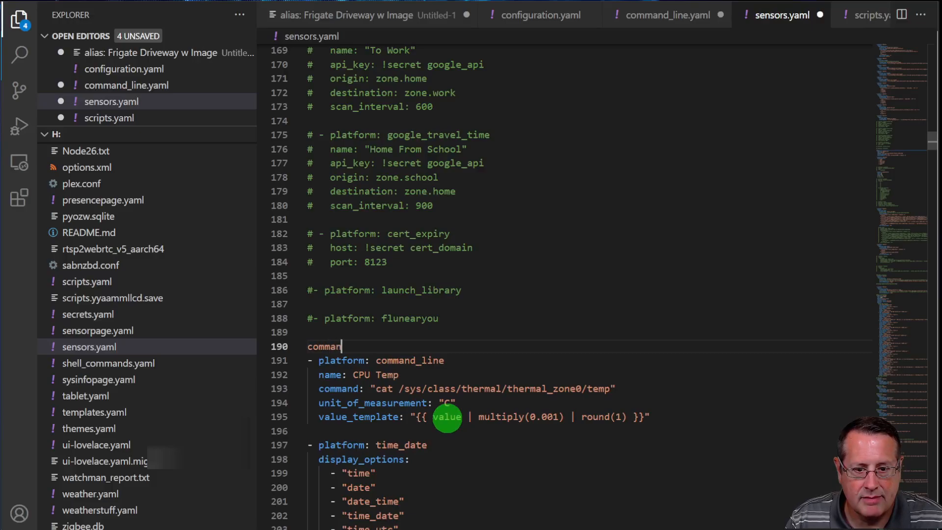
pyautogui.write('d_line:')
# Step: Replace the "- platform: command_line" line of the CPU Temp block in sensors.yaml with an indented "- sensor:" line
pyautogui.press('Down')
pyautogui.press('Left')
pyautogui.press('Left')
pyautogui.press('Left')
pyautogui.press('Left')
pyautogui.press('Left')
pyautogui.press('Left')
pyautogui.press('Left')
pyautogui.press('Left')
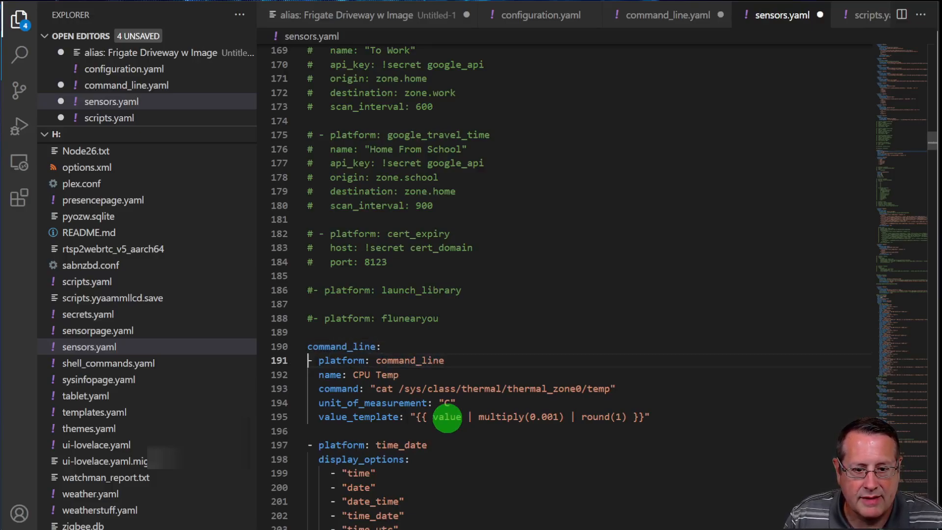
pyautogui.hotkey('shift', 'Down')
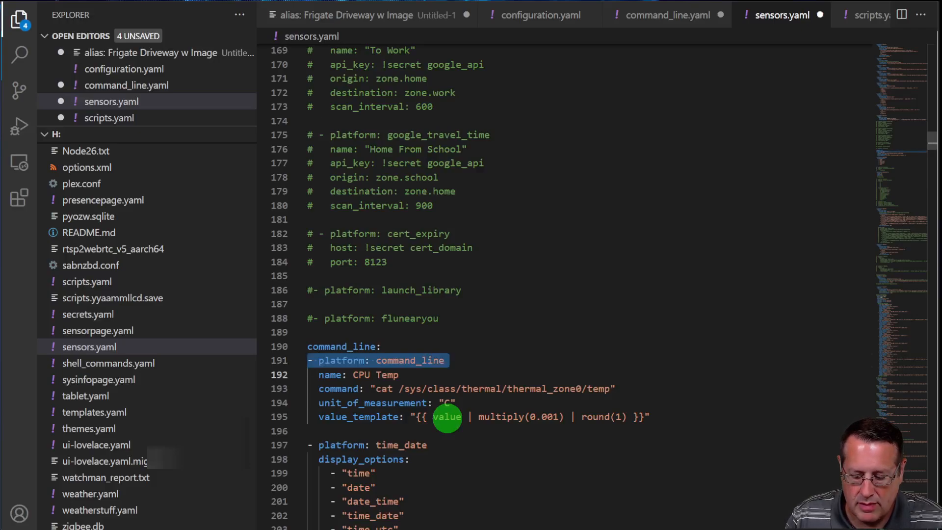
pyautogui.press('Delete')
pyautogui.press('Return')
pyautogui.press('Up')
pyautogui.write('- sensor:')
# Step: Indent the name, command, unit_of_measurement and value_template lines two levels under "- sensor:" in sensors.yaml
pyautogui.press('Down')
pyautogui.press('Left')
pyautogui.press('Left')
pyautogui.press('Left')
pyautogui.press('Left')
pyautogui.press('Left')
pyautogui.press('Left')
pyautogui.press('Left')
pyautogui.press('Left')
pyautogui.press('Left')
pyautogui.hotkey('shift', 'Down')
pyautogui.hotkey('shift', 'Down')
pyautogui.hotkey('shift', 'Down')
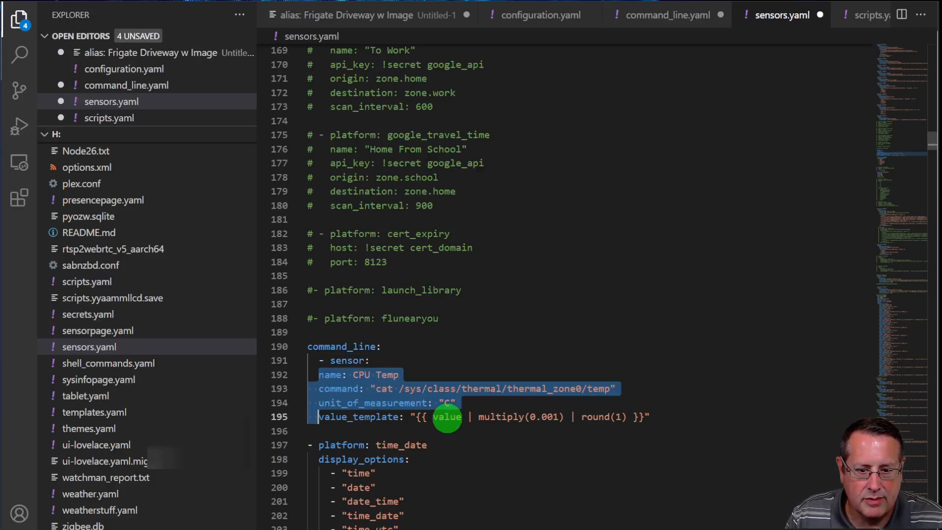
pyautogui.press('Tab')
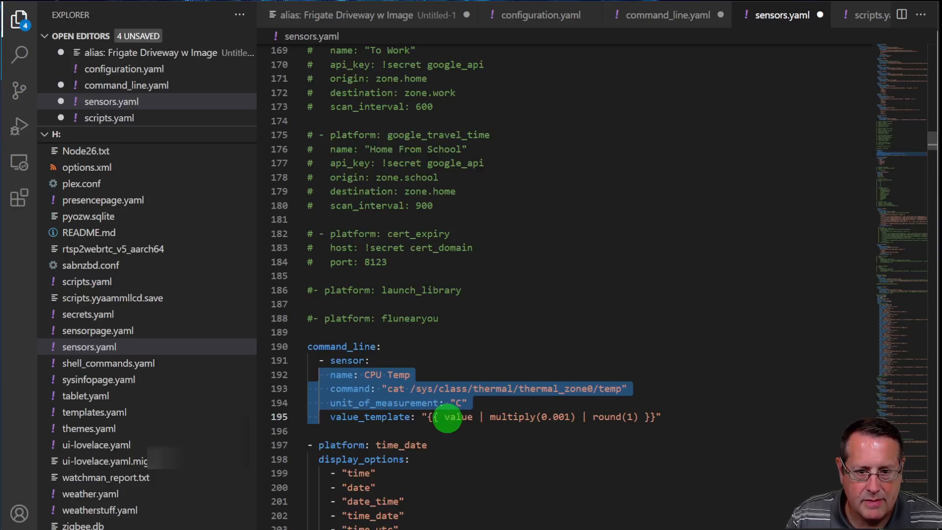
pyautogui.press('Tab')
pyautogui.click(576, 316)
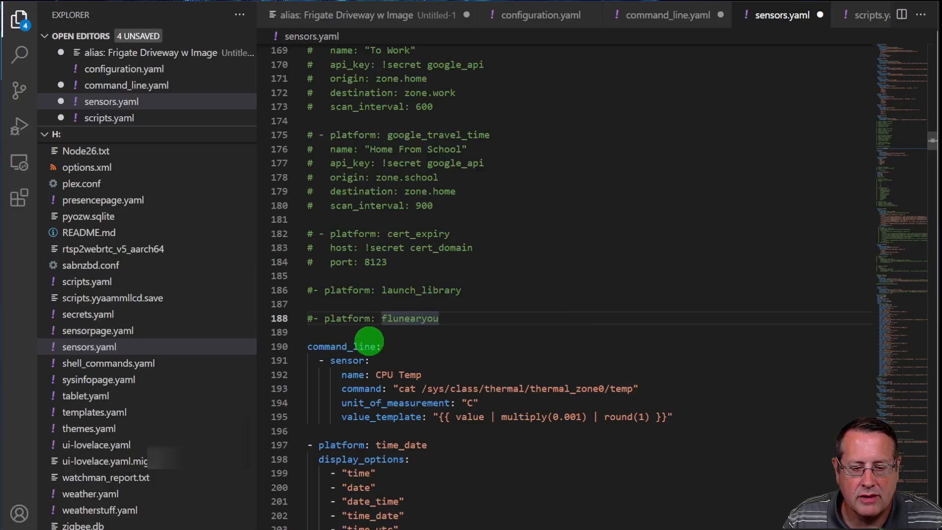
# Step: Compare with the include in configuration.yaml and clear the "command_line:" text above the sensor block in sensors.yaml
pyautogui.click(553, 25)
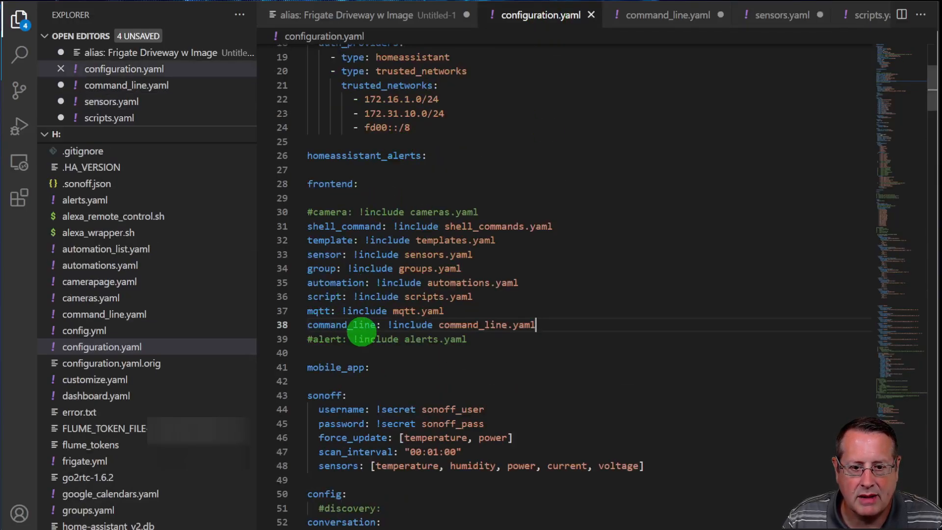
pyautogui.click(753, 18)
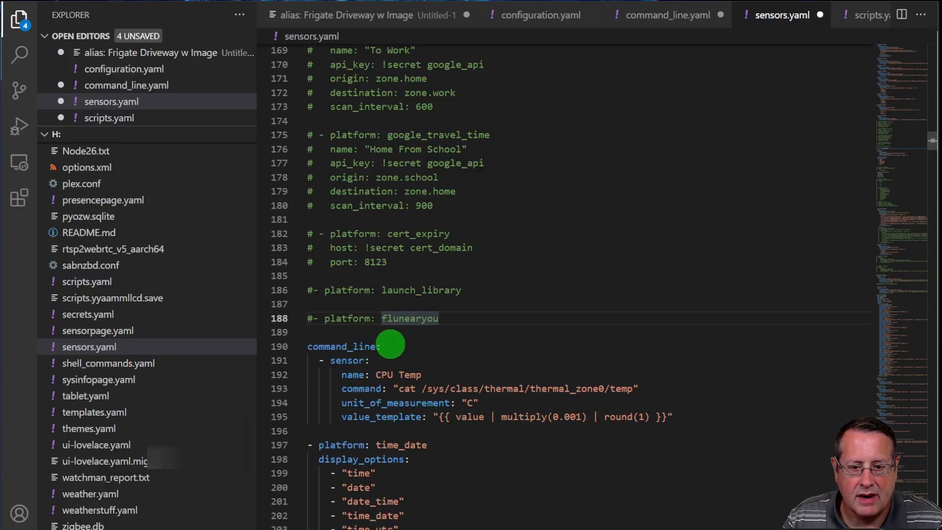
pyautogui.moveTo(383, 348); pyautogui.dragTo(293, 348)
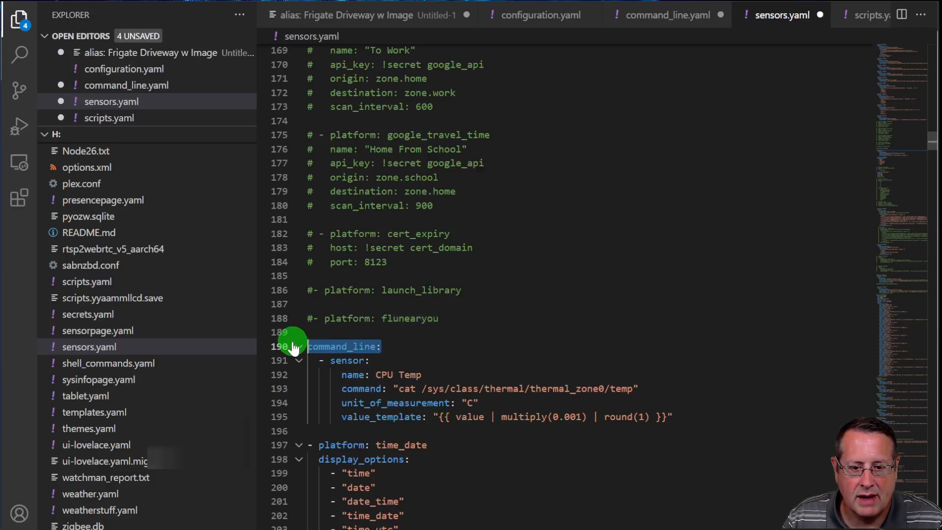
pyautogui.press('BackSpace')
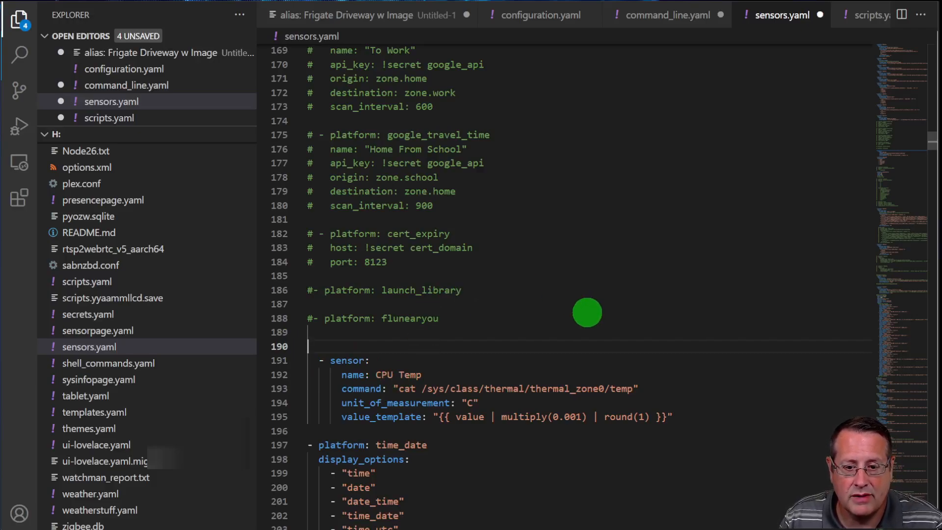
# Step: In command_line.yaml, replace "- platform: command_line" on the first line with "- sensor:"
pyautogui.click(537, 22)
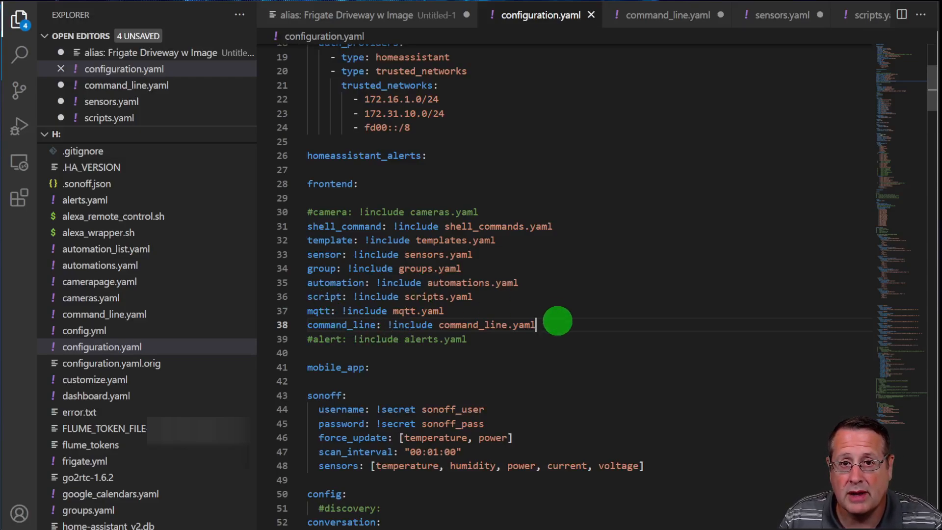
pyautogui.click(642, 20)
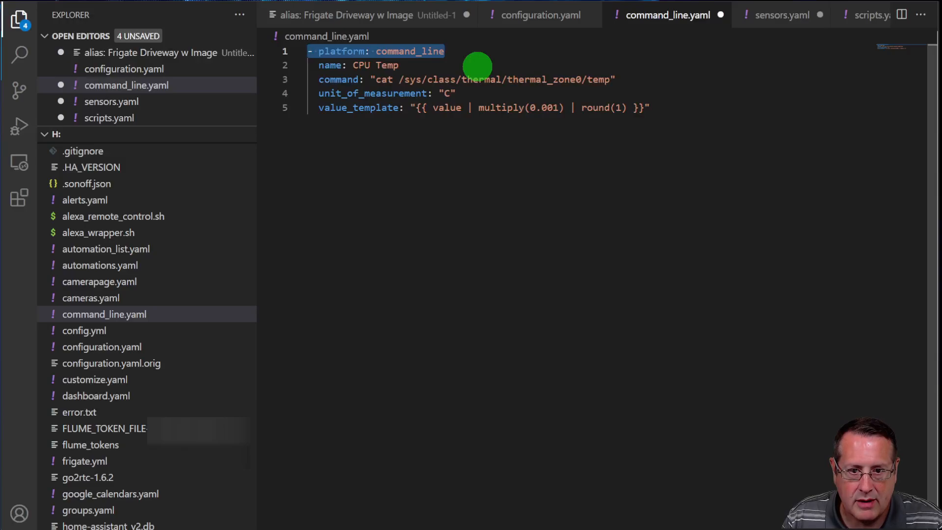
pyautogui.press('BackSpace')
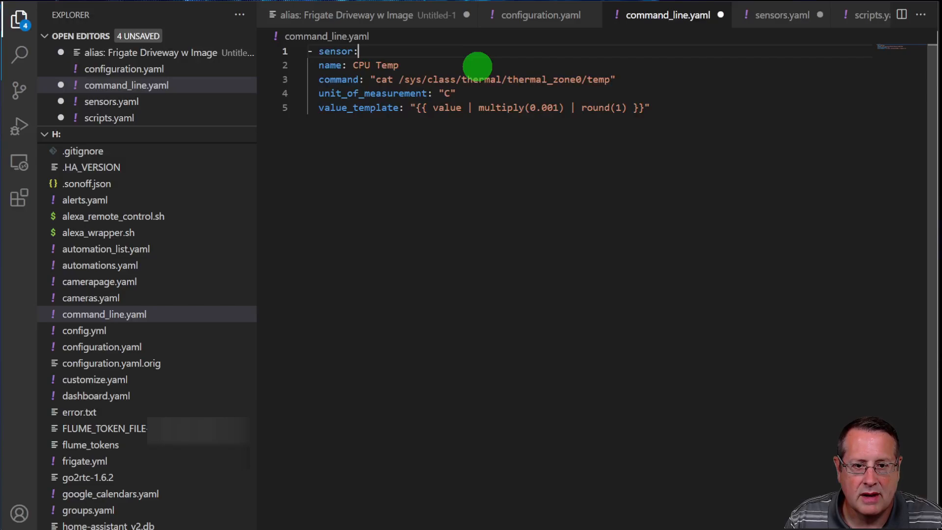
# Step: Indent the four CPU Temp setting lines one level under "- sensor:" in command_line.yaml
pyautogui.press('Down')
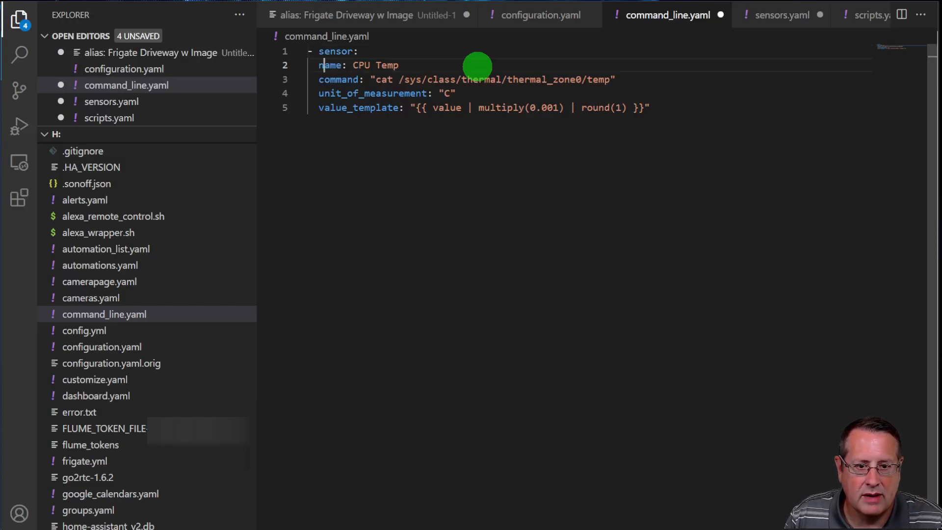
pyautogui.hotkey('shift', 'Down')
pyautogui.hotkey('shift', 'Down')
pyautogui.hotkey('shift', 'Down')
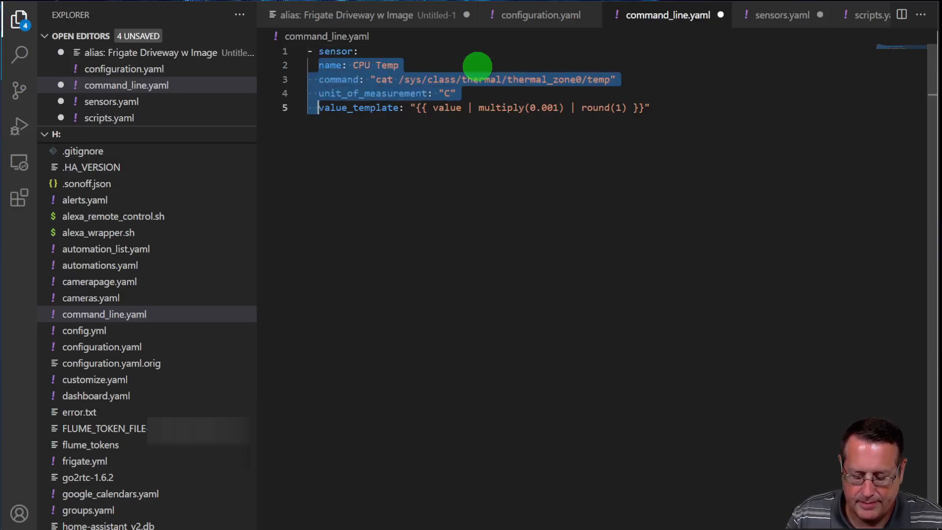
pyautogui.press('Tab')
pyautogui.click(490, 177)
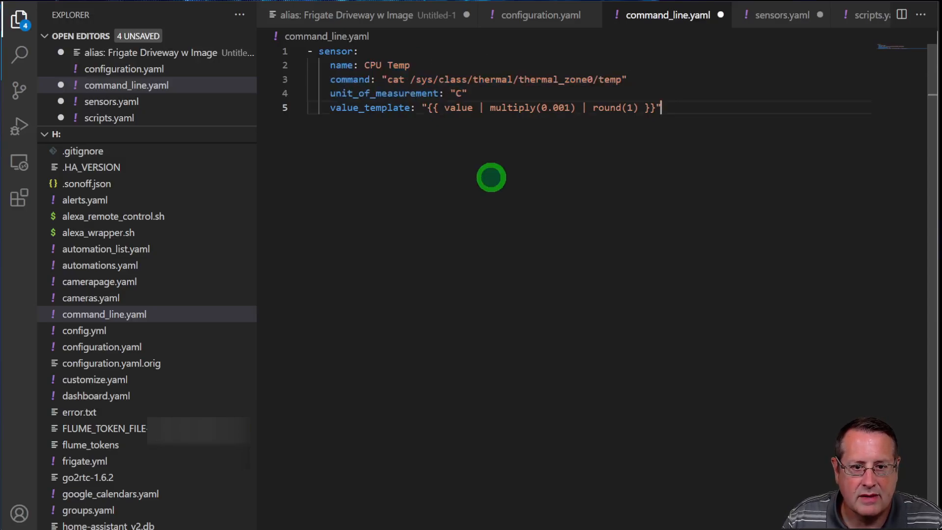
# Step: Indent the whole CPU Temp sensor block in sensors.yaml one more level and comment out all five of its lines
pyautogui.click(564, 20)
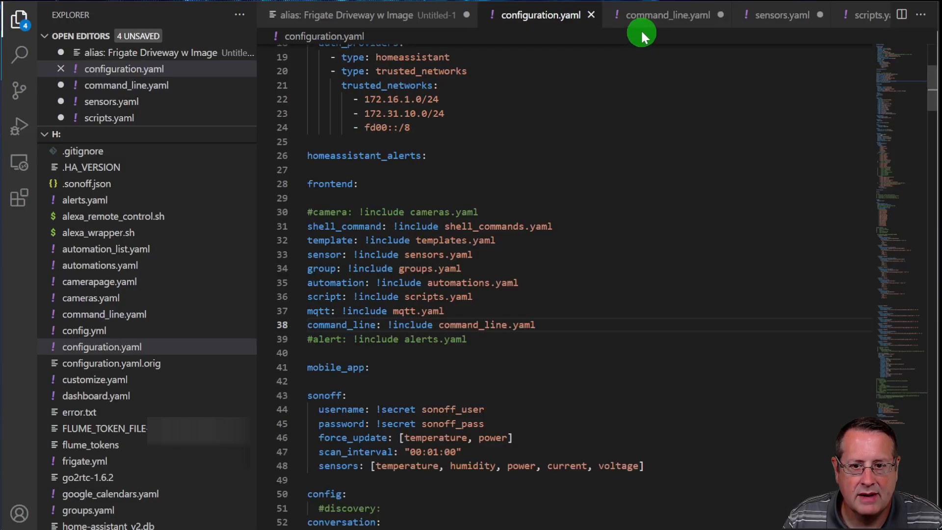
pyautogui.click(648, 15)
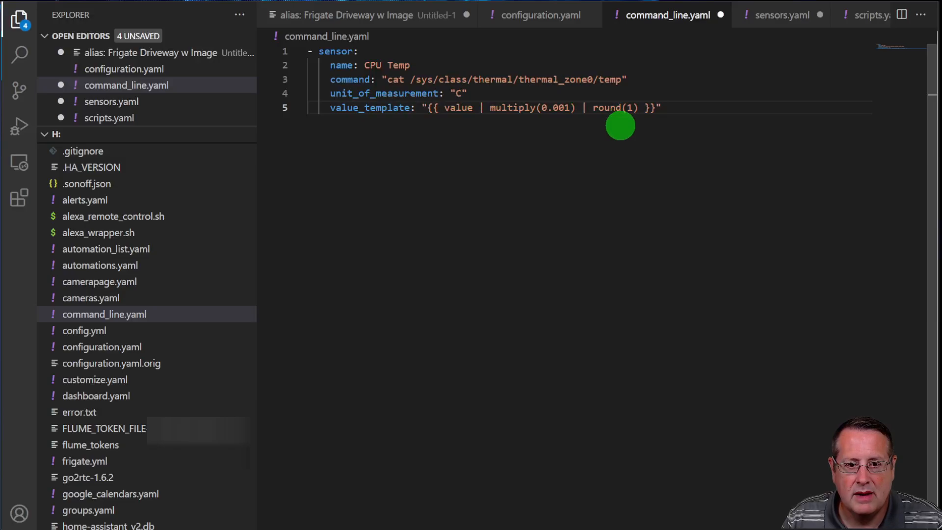
pyautogui.click(780, 22)
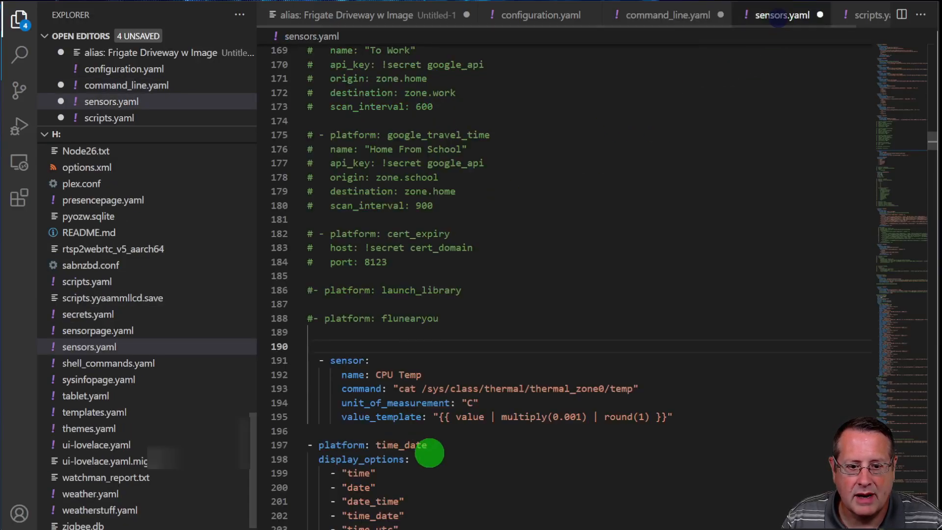
pyautogui.moveTo(675, 417); pyautogui.dragTo(290, 363)
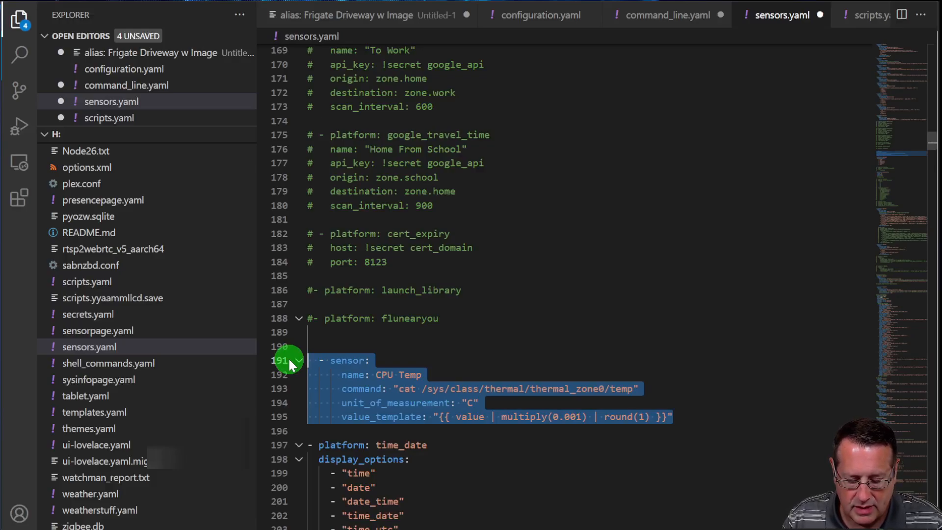
pyautogui.press('Left')
pyautogui.hotkey('shift', 'Down')
pyautogui.hotkey('shift', 'Down')
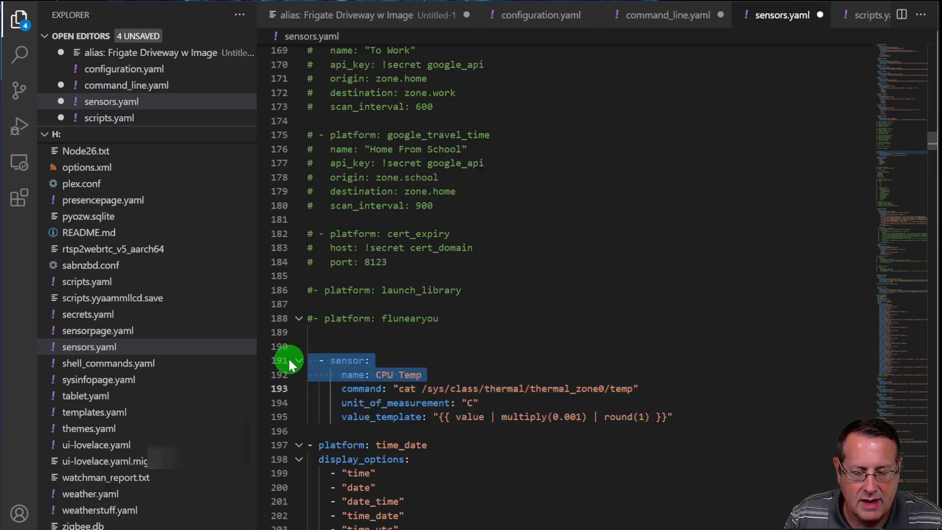
pyautogui.hotkey('shift', 'Down')
pyautogui.hotkey('shift', 'Down')
pyautogui.hotkey('shift', 'Down')
pyautogui.press('Tab')
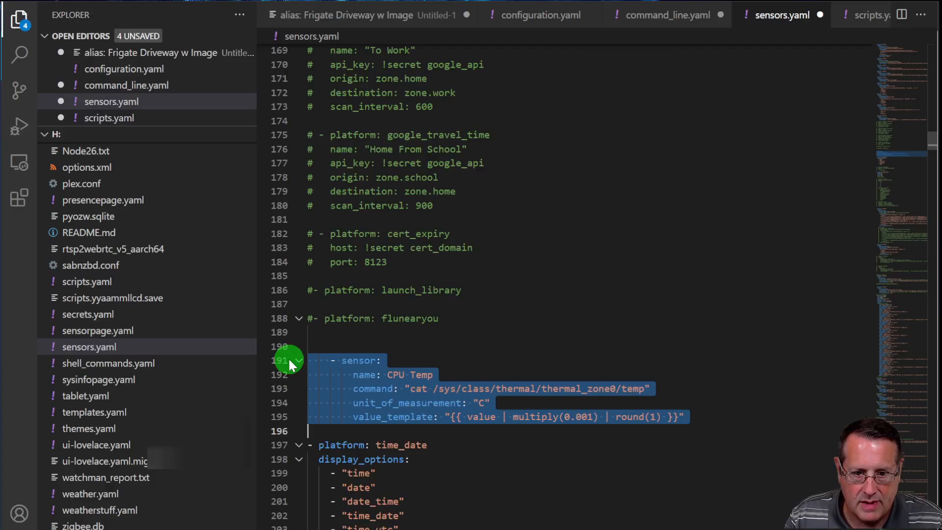
pyautogui.hotkey('ctrl', '/')
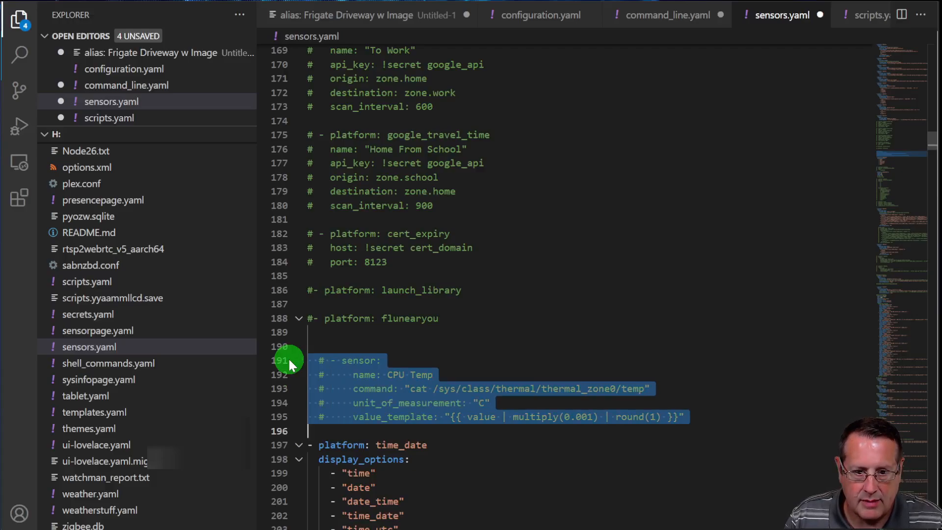
pyautogui.click(693, 320)
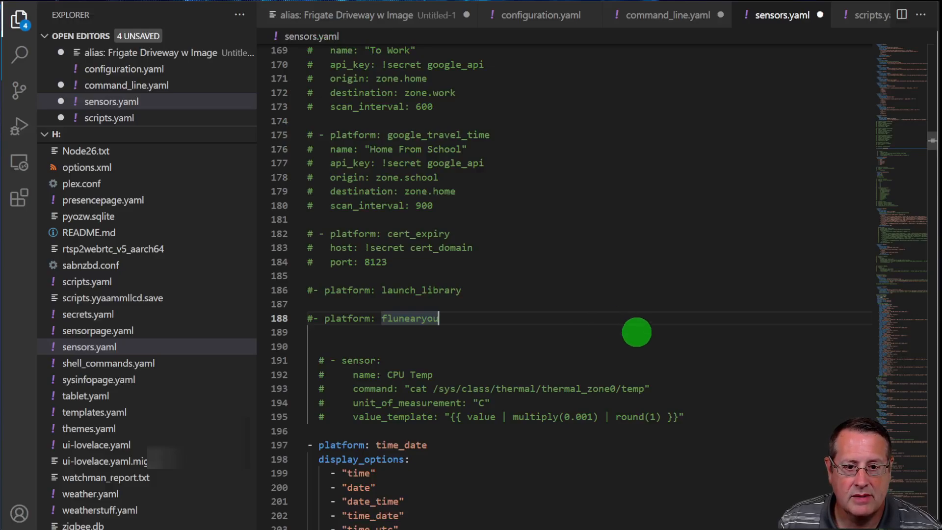
# Step: Review the command_line include in configuration.yaml, the sensor in command_line.yaml and the commented-out block in sensors.yaml
pyautogui.click(564, 27)
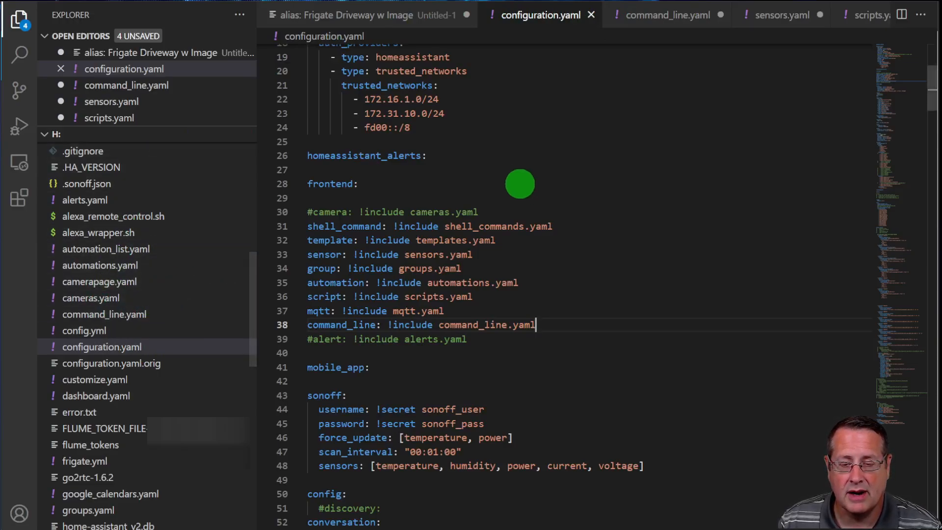
pyautogui.click(665, 16)
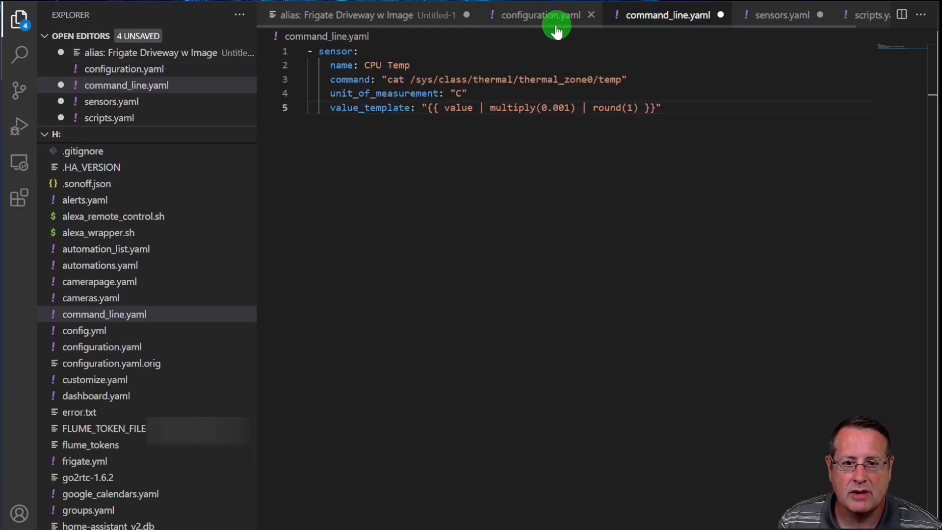
pyautogui.click(773, 15)
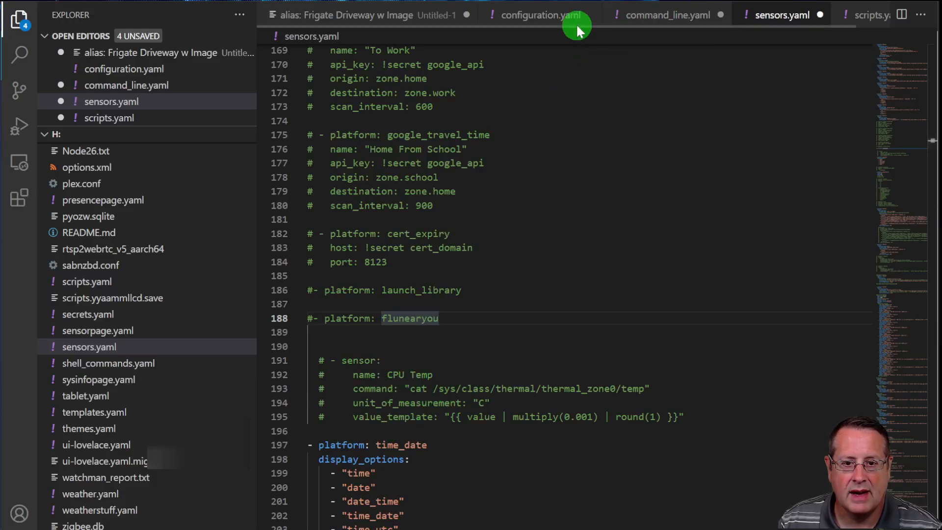
pyautogui.click(627, 17)
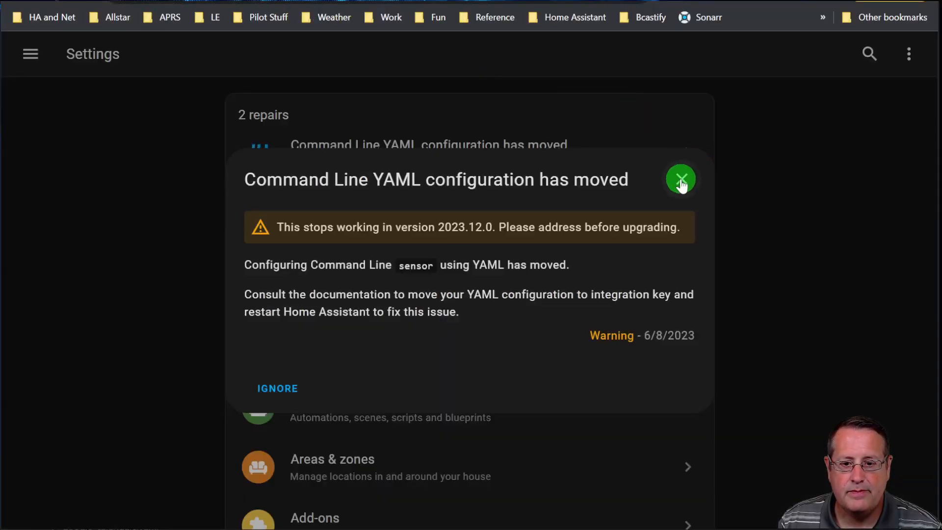
# Step: Switch to Home Assistant, close the Command Line repair details and run a Quick reload of the YAML configuration
pyautogui.click(681, 179)
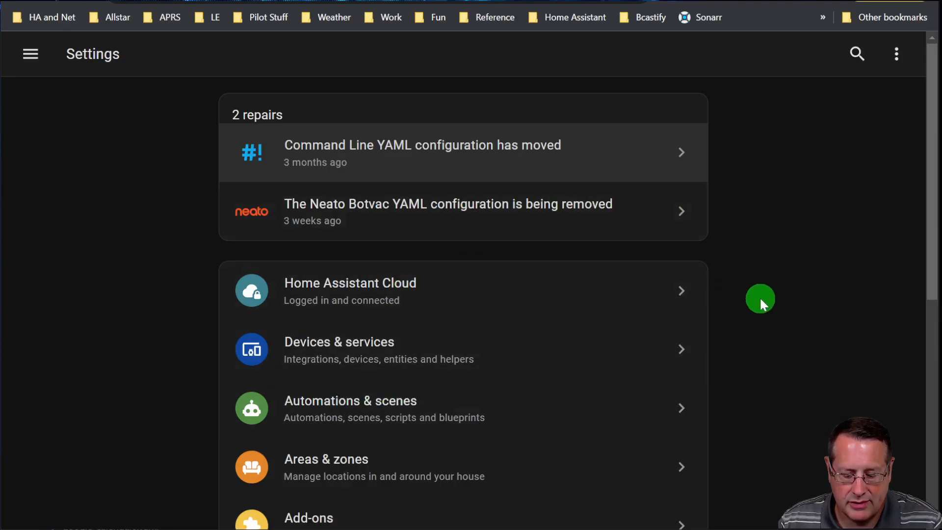
pyautogui.hotkey('ctrl', '-')
pyautogui.hotkey('ctrl', '-')
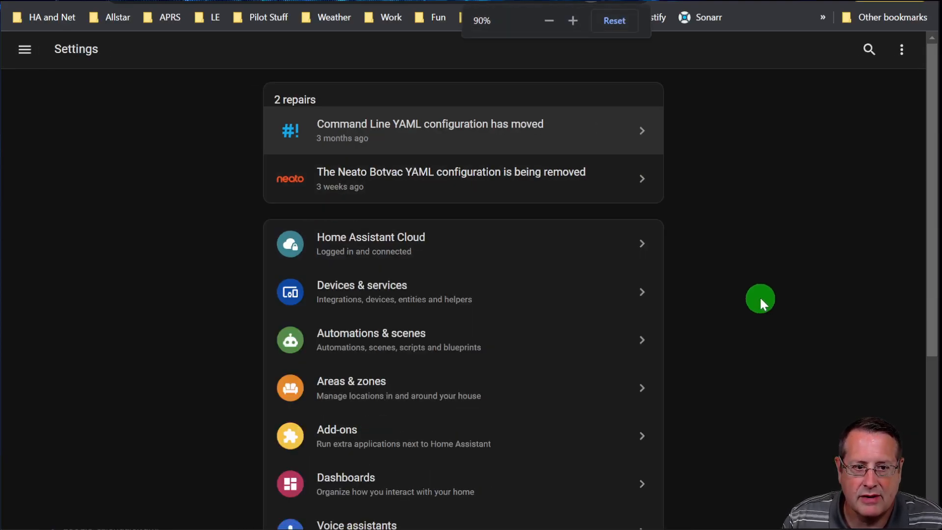
pyautogui.click(894, 63)
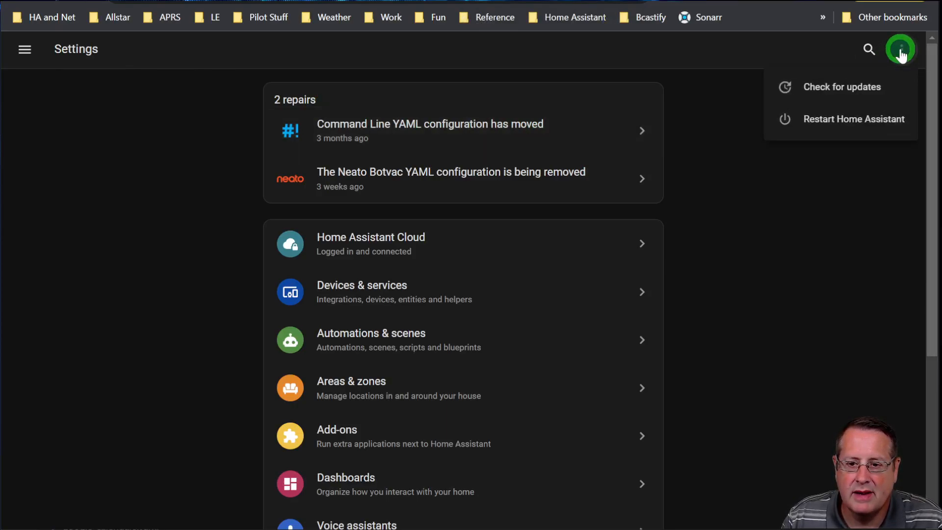
pyautogui.click(862, 121)
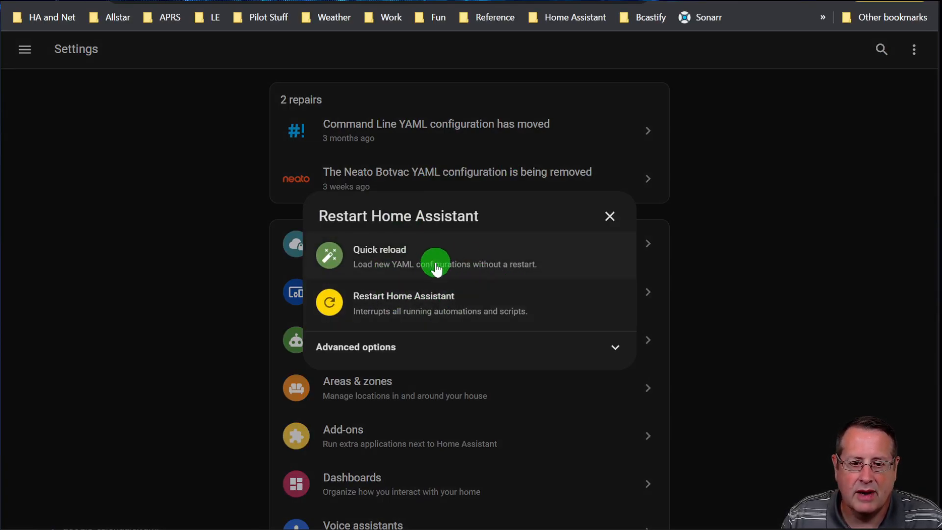
pyautogui.click(433, 266)
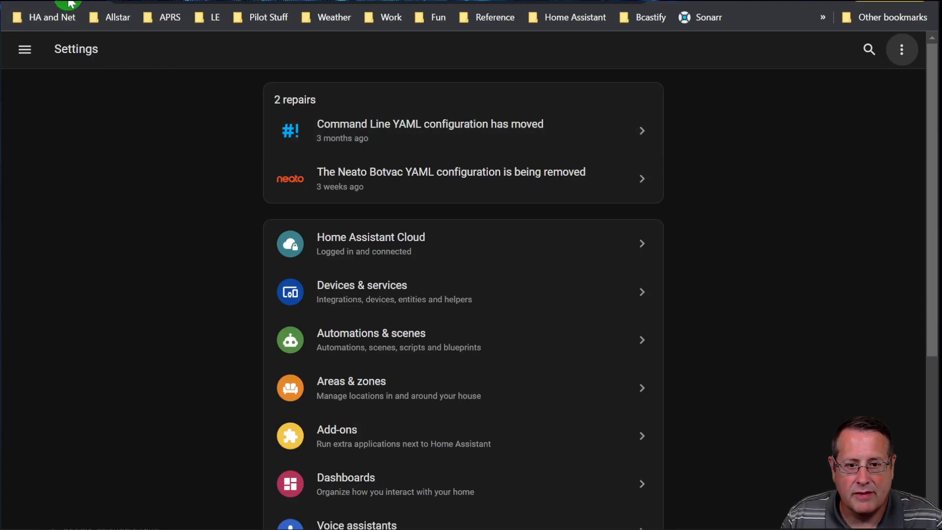
# Step: Refresh the Settings page and perform a full restart of Home Assistant, confirming the interruption of automations and scripts
pyautogui.click(65, 2)
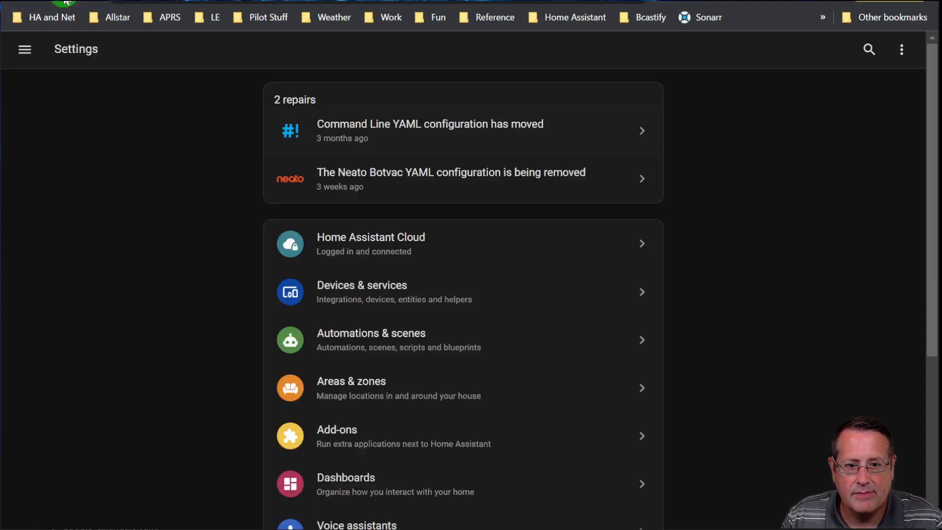
pyautogui.click(64, 3)
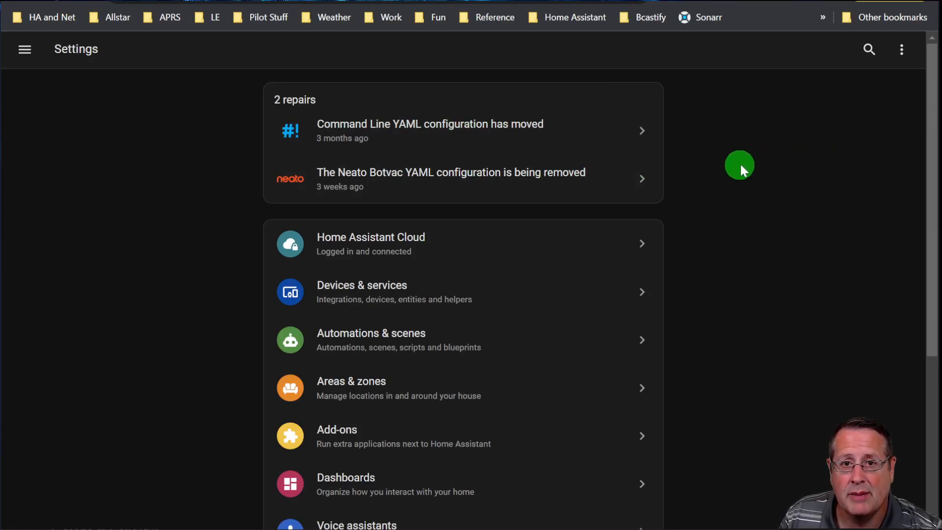
pyautogui.click(902, 49)
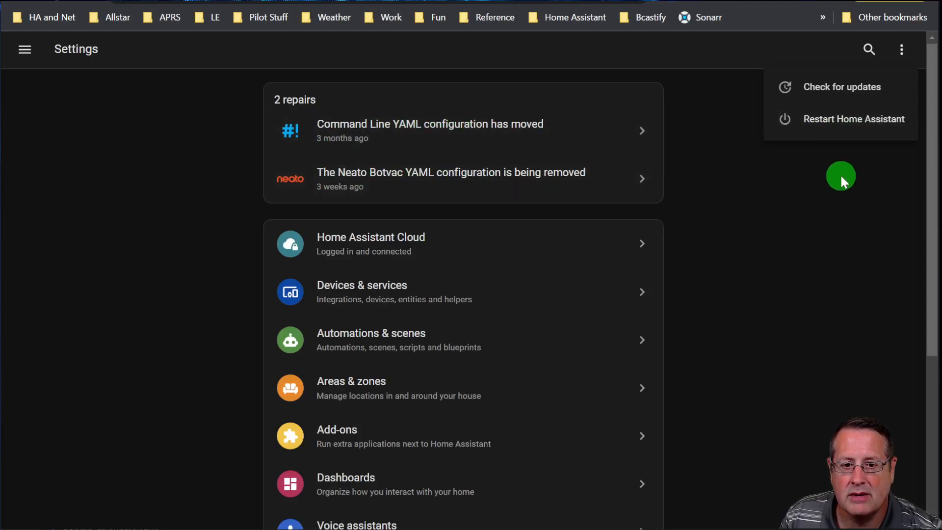
pyautogui.click(832, 126)
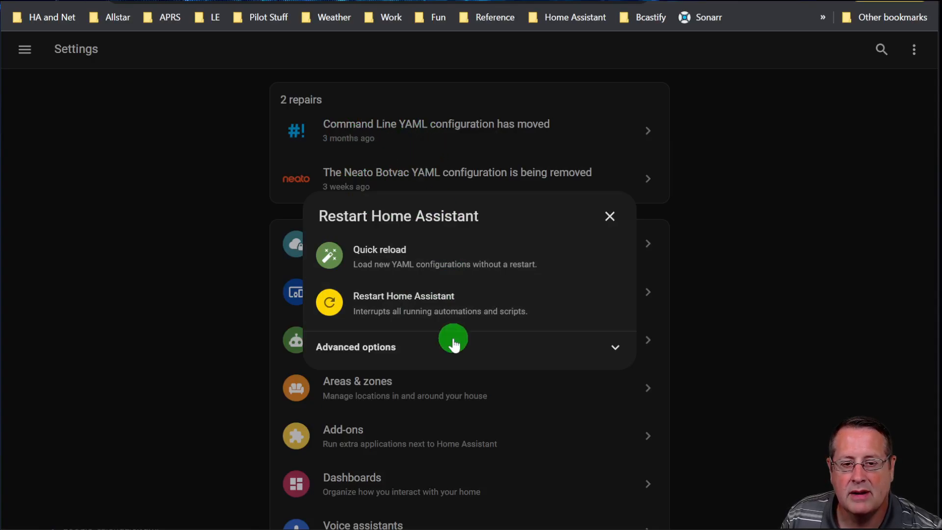
pyautogui.click(443, 309)
pyautogui.click(563, 323)
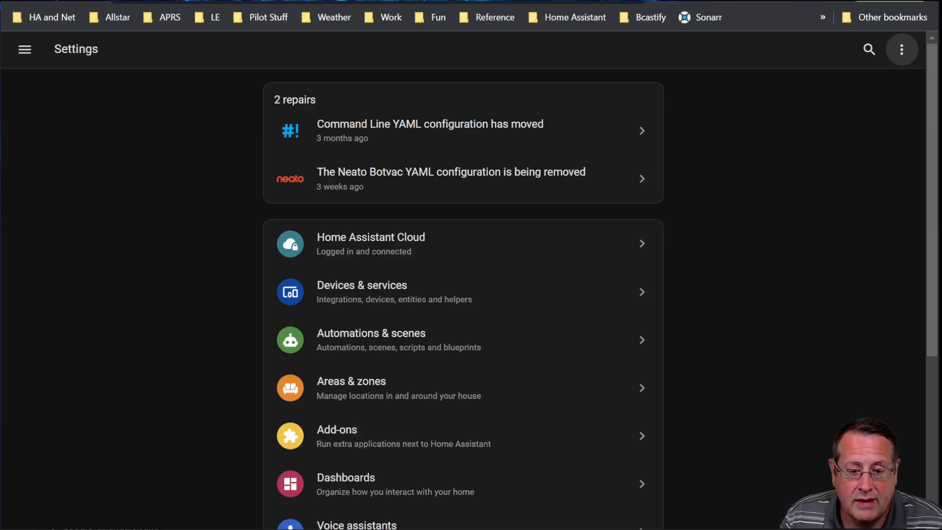
# Step: Switch to Visual Studio Code, save command_line.yaml, check the include in configuration.yaml and save sensors.yaml
pyautogui.hotkey('alt', 'Tab')
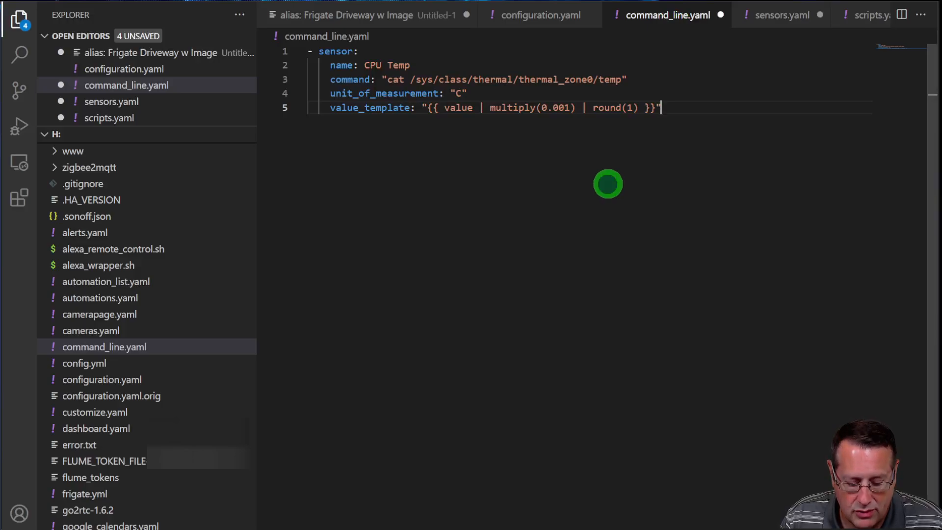
pyautogui.hotkey('ctrl', 's')
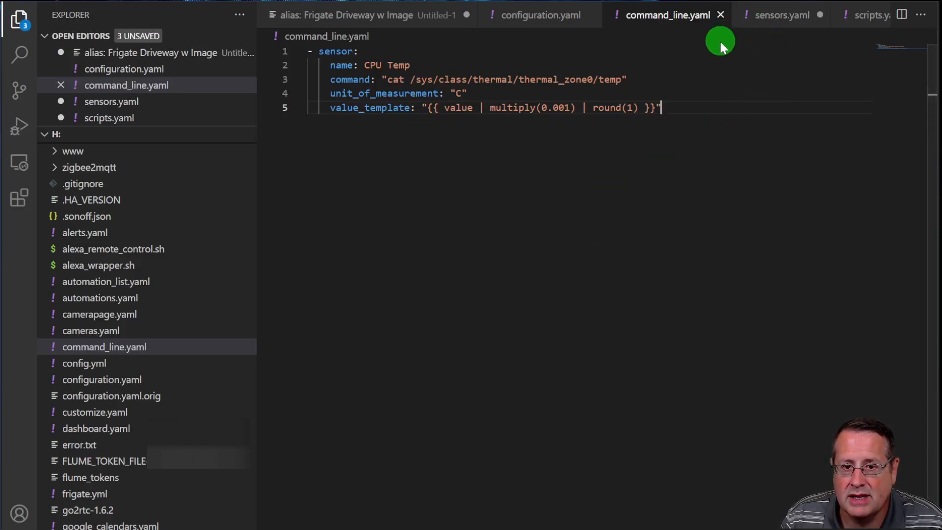
pyautogui.click(542, 16)
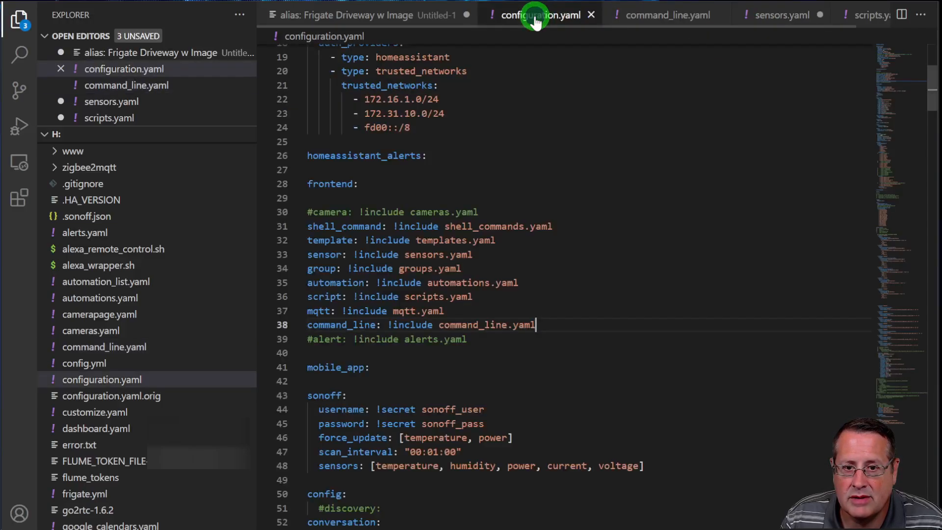
pyautogui.click(665, 15)
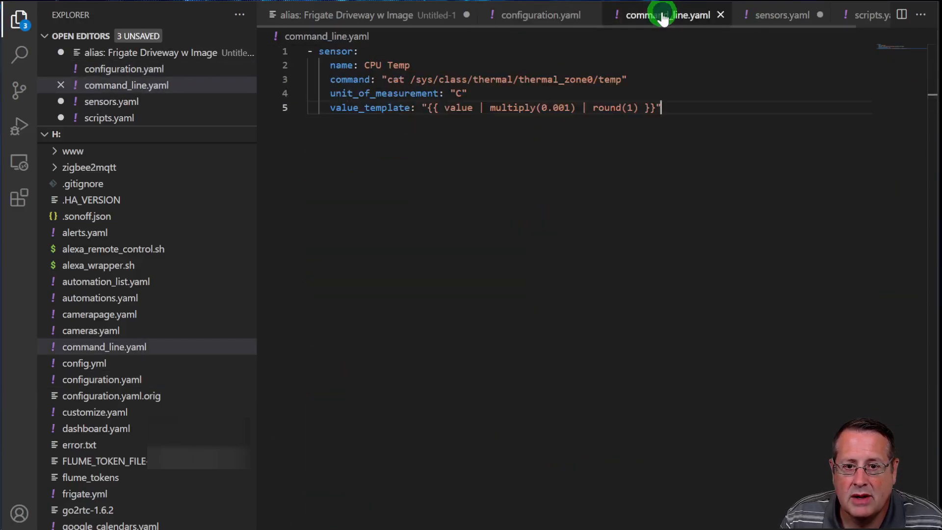
pyautogui.click(788, 19)
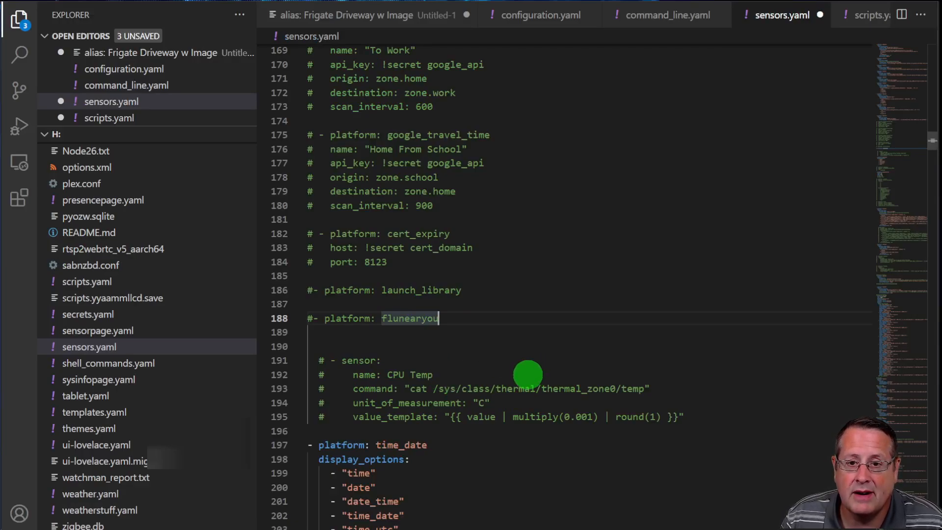
pyautogui.hotkey('ctrl', 's')
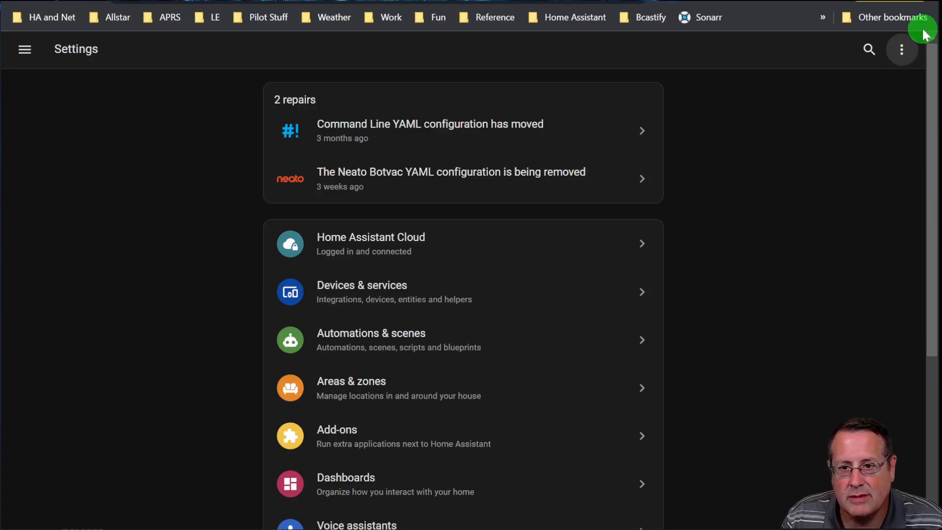
# Step: In Home Assistant, run a Quick reload of the YAML configuration, refresh the Settings page and reopen the restart options
pyautogui.click(902, 49)
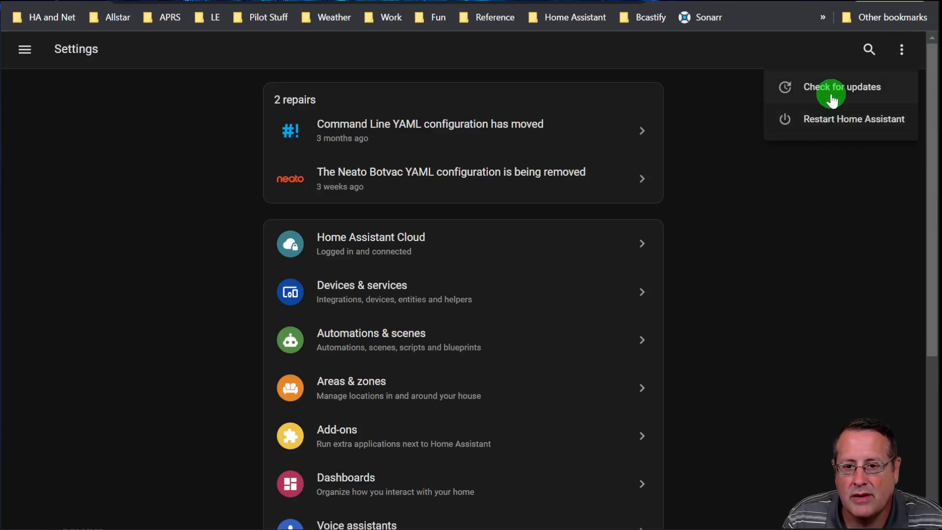
pyautogui.click(839, 121)
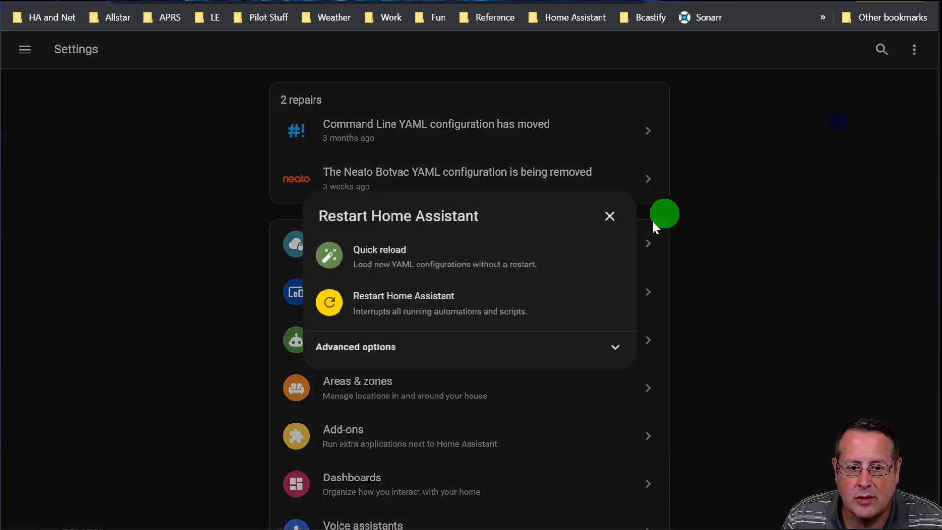
pyautogui.click(409, 260)
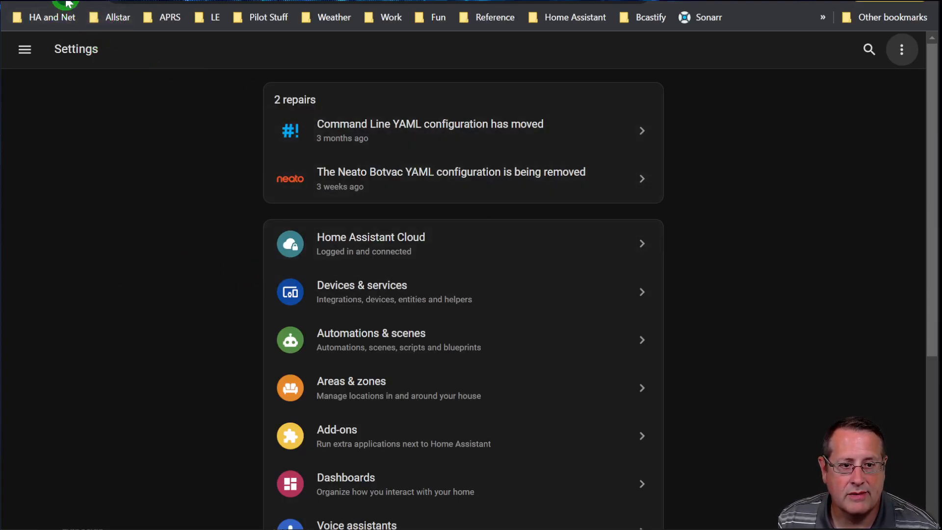
pyautogui.click(65, 1)
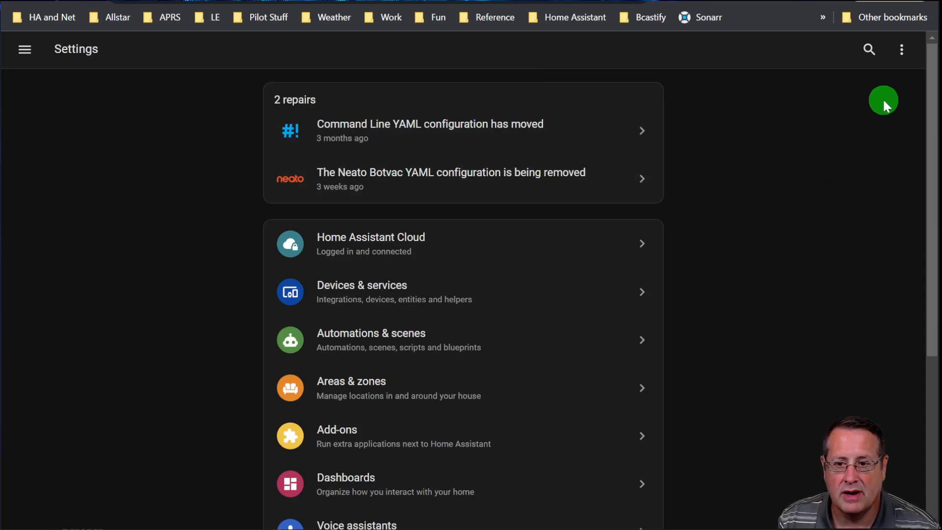
pyautogui.click(901, 64)
pyautogui.click(876, 125)
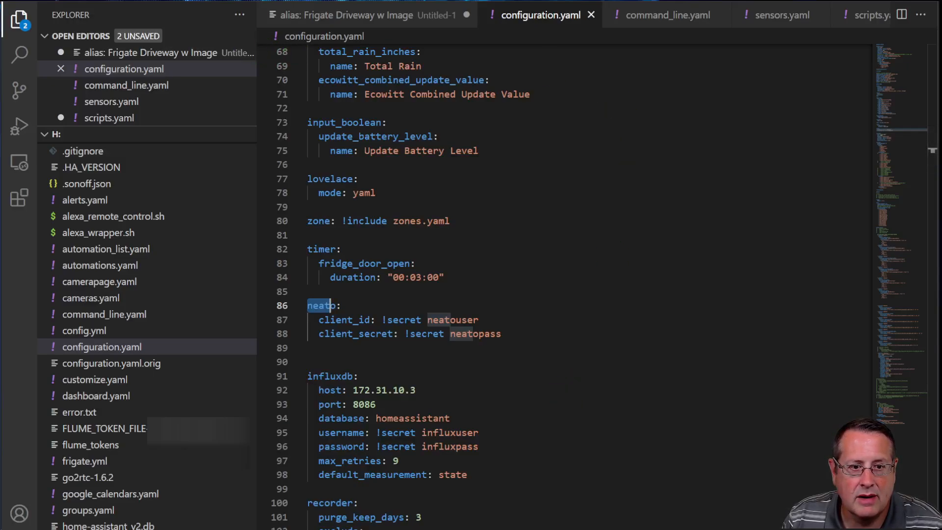
# Step: Read the Neato Botvac repair details in Home Assistant and delete the neato block from configuration.yaml in Visual Studio Code
pyautogui.hotkey('alt', 'Tab')
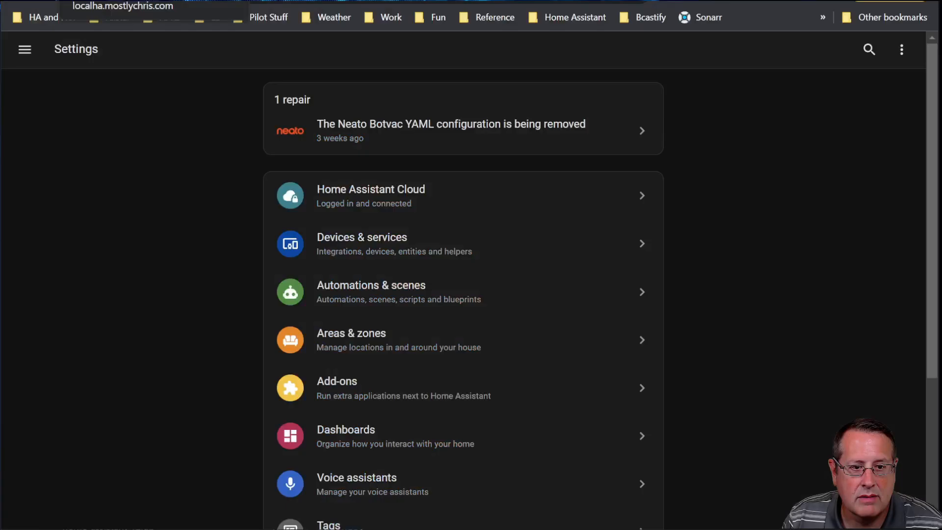
pyautogui.click(464, 137)
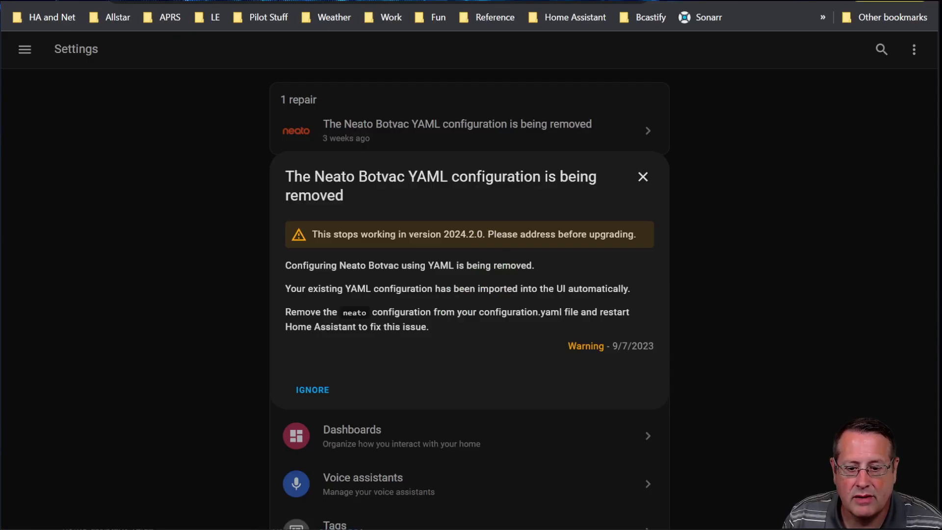
pyautogui.hotkey('alt', 'Tab')
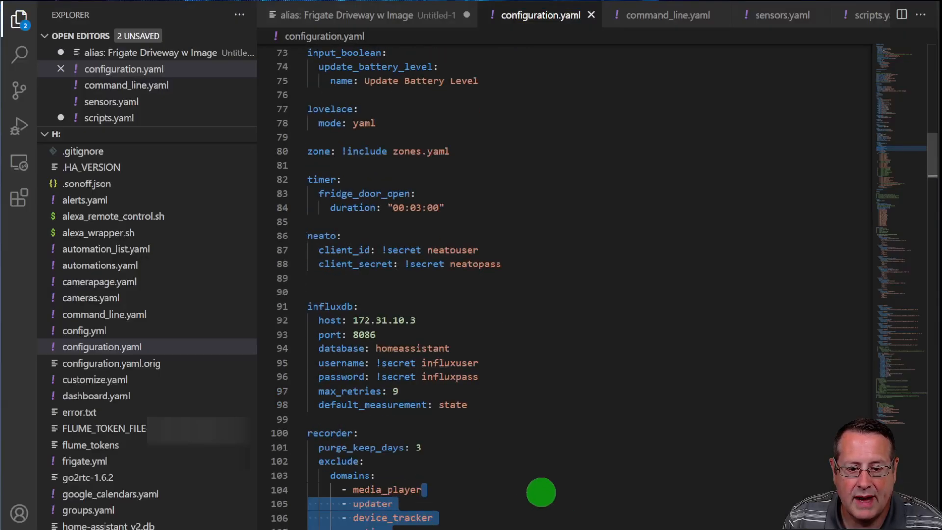
pyautogui.scroll(3, 530, 481)
pyautogui.moveTo(515, 375); pyautogui.dragTo(288, 337)
pyautogui.press('BackSpace')
pyautogui.press('BackSpace')
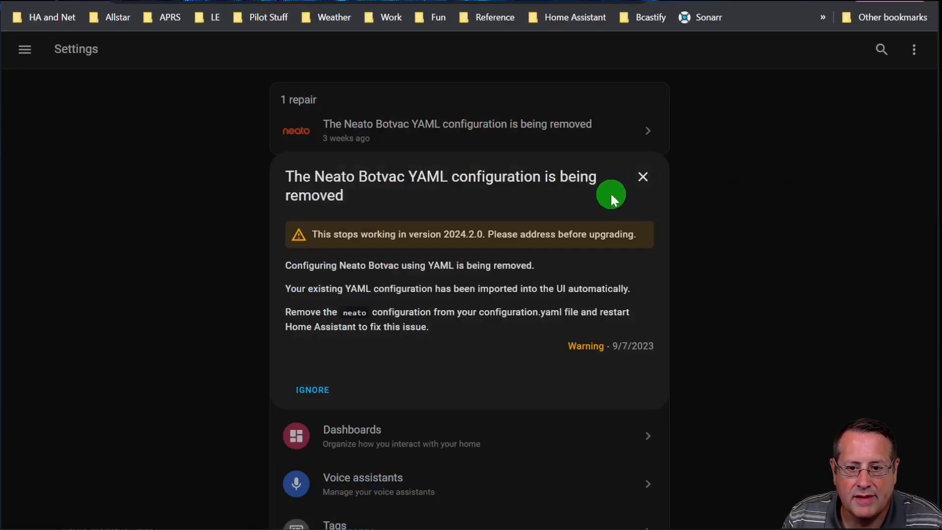
# Step: Close the Neato Botvac repair details in Home Assistant and run a Quick reload of the YAML configuration
pyautogui.click(643, 177)
pyautogui.click(902, 59)
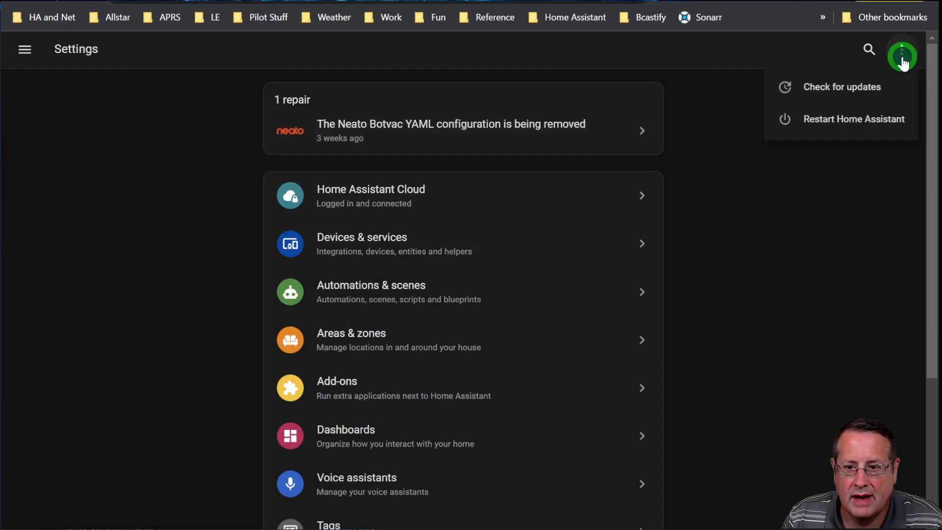
pyautogui.click(863, 130)
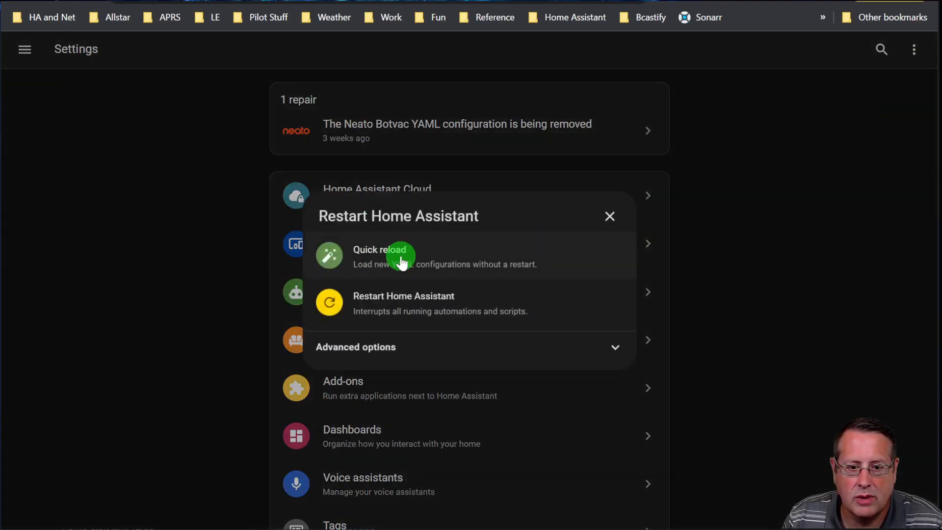
pyautogui.click(405, 260)
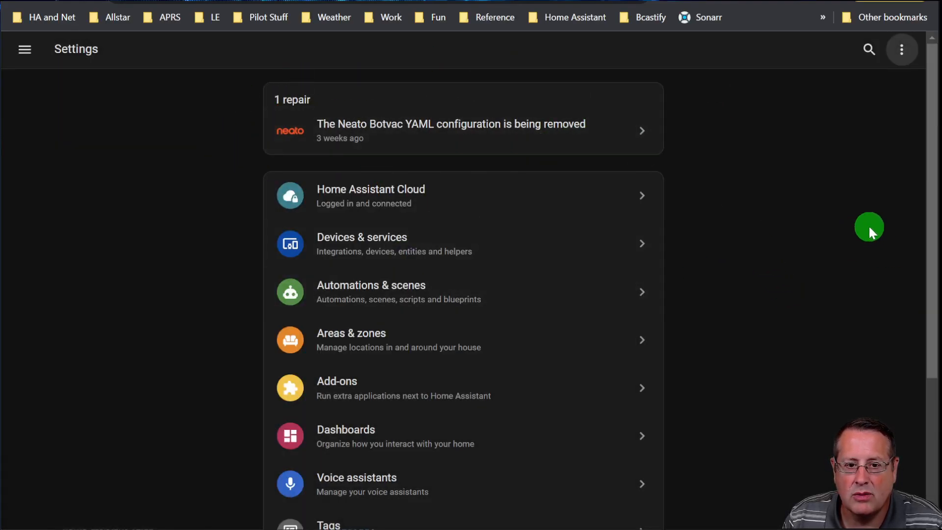
# Step: Restart Home Assistant fully and confirm the restart to apply the removed neato configuration
pyautogui.click(902, 49)
pyautogui.click(858, 123)
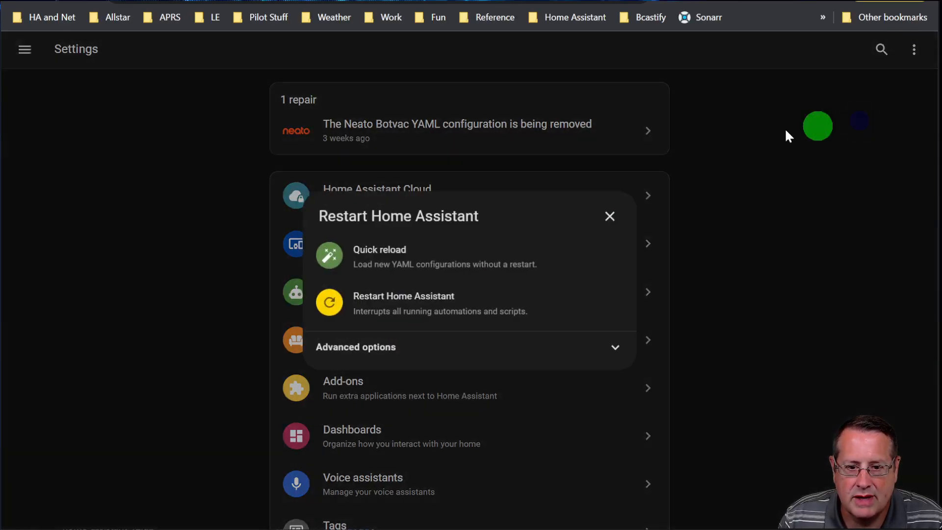
pyautogui.click(423, 324)
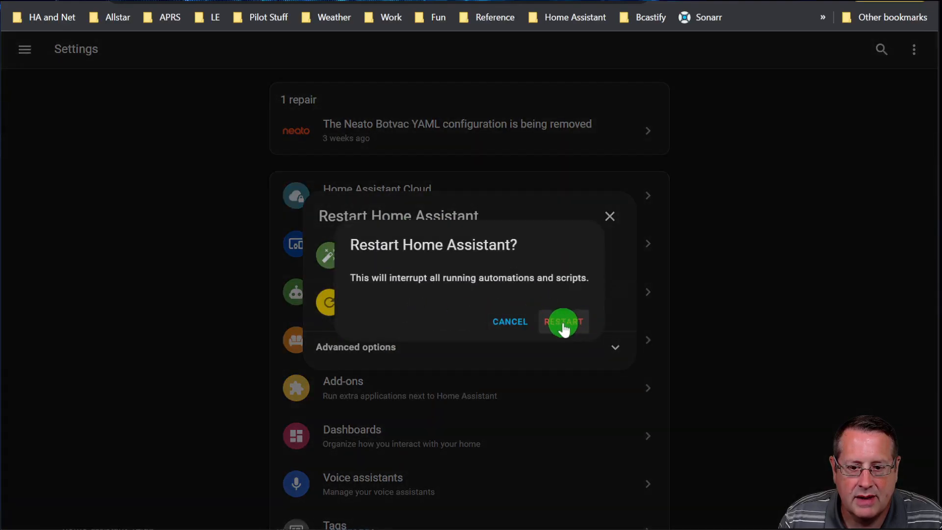
pyautogui.click(563, 324)
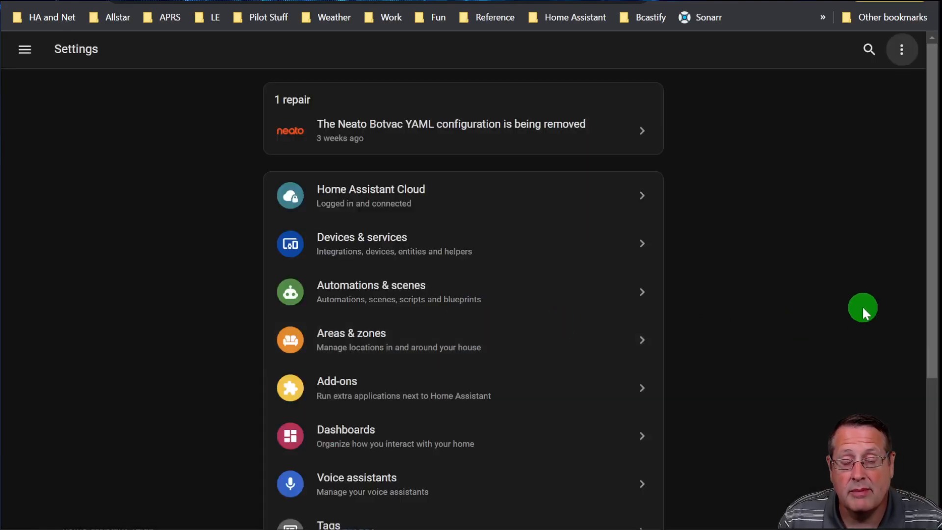